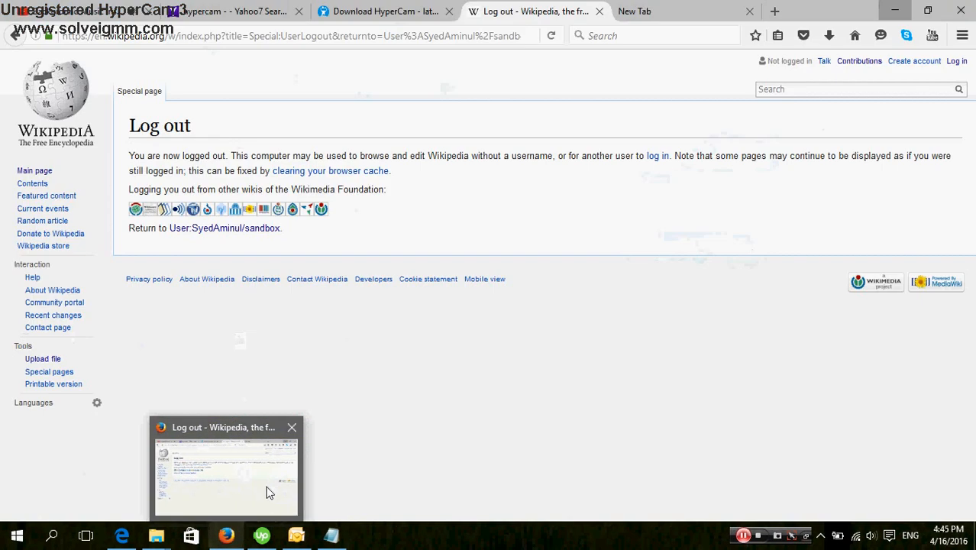
Log in to Wikipedia with the account username and password, and dismiss the browser's offer to remember the login.
{"action": "left_click", "coordinate": [267, 493]}
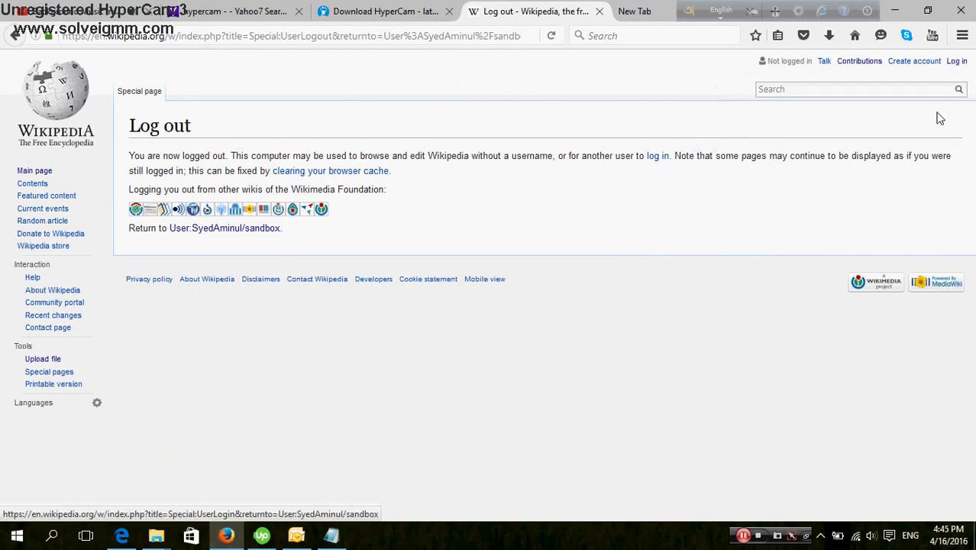
{"action": "left_click", "coordinate": [956, 63]}
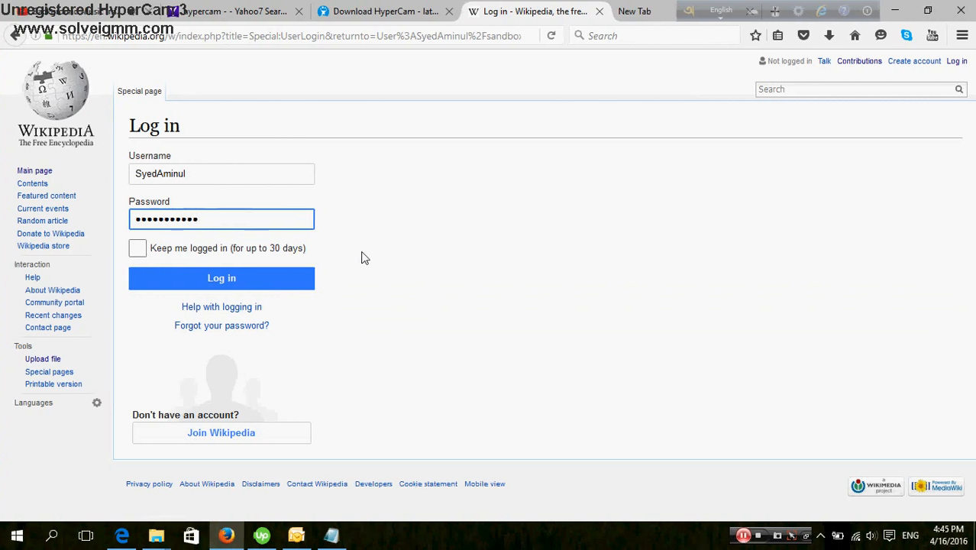
{"action": "left_click", "coordinate": [294, 286]}
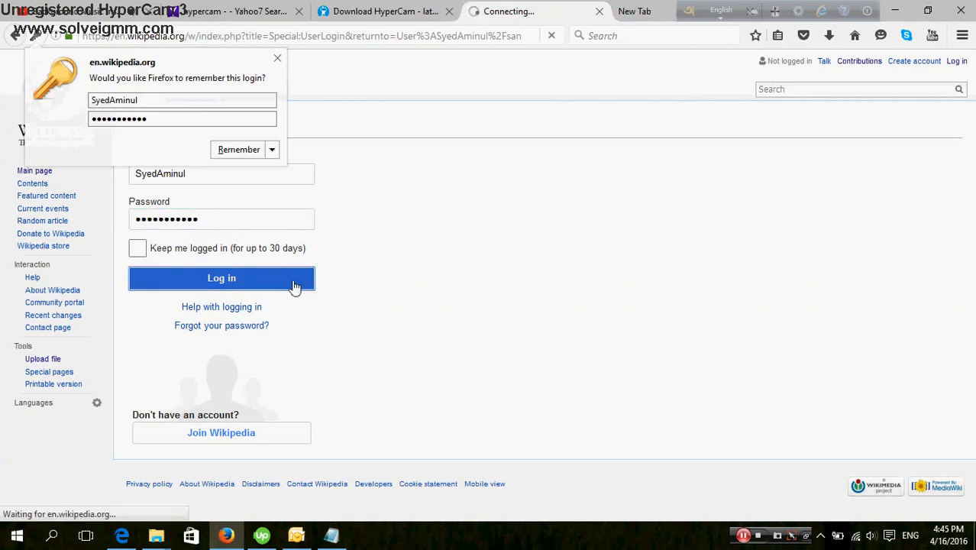
{"action": "left_click", "coordinate": [277, 58]}
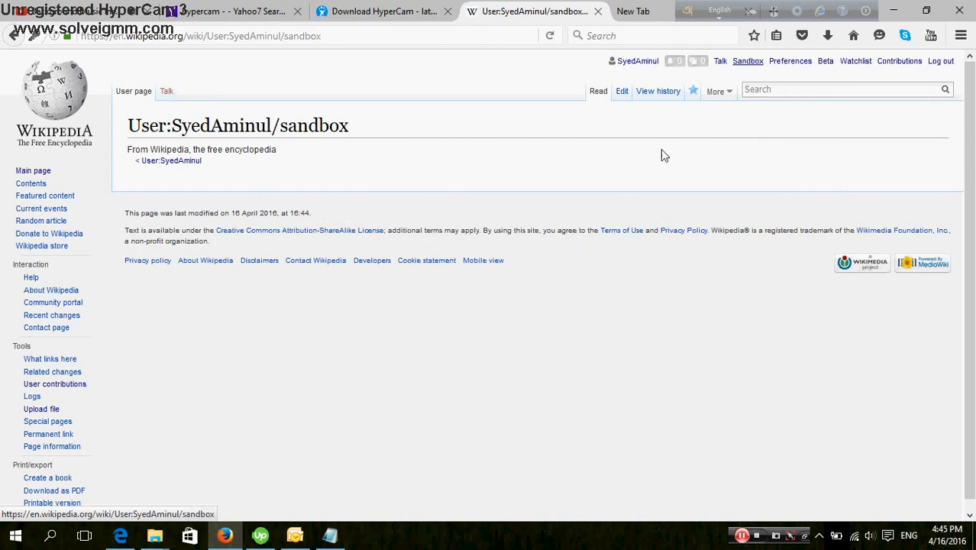
Open the personal sandbox page for editing.
{"action": "left_click", "coordinate": [750, 65]}
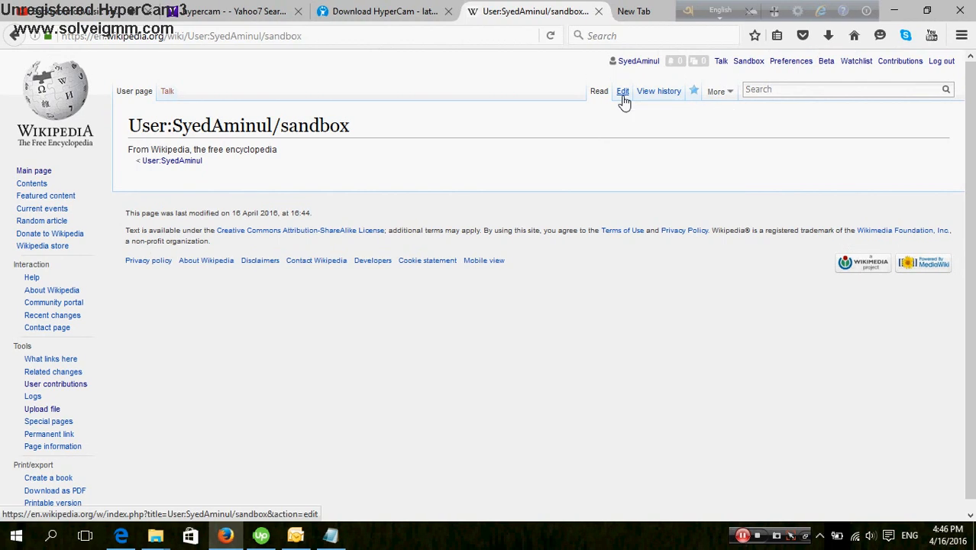
{"action": "left_click", "coordinate": [623, 98]}
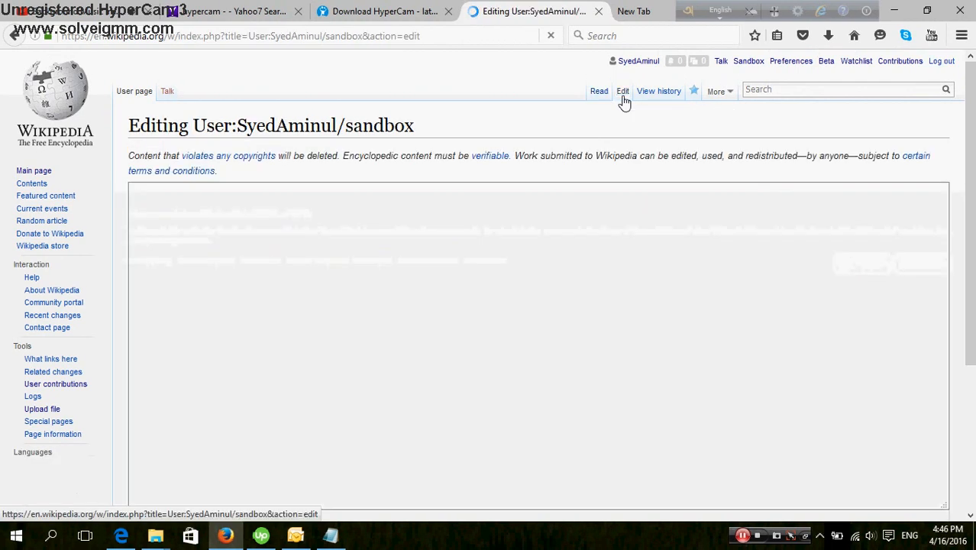
{"action": "scroll", "coordinate": [274, 287], "scroll_direction": "down", "scroll_amount": 5}
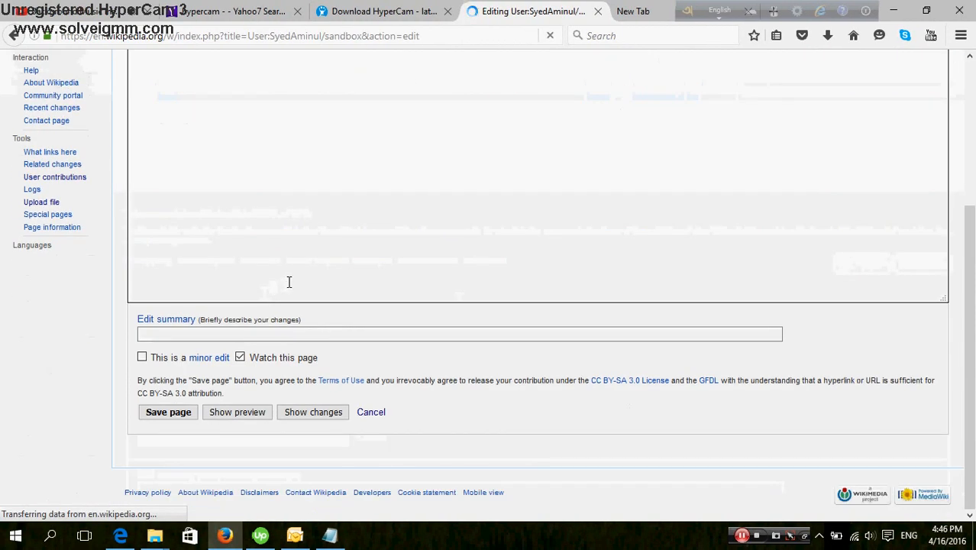
{"action": "scroll", "coordinate": [342, 272], "scroll_direction": "up", "scroll_amount": 5}
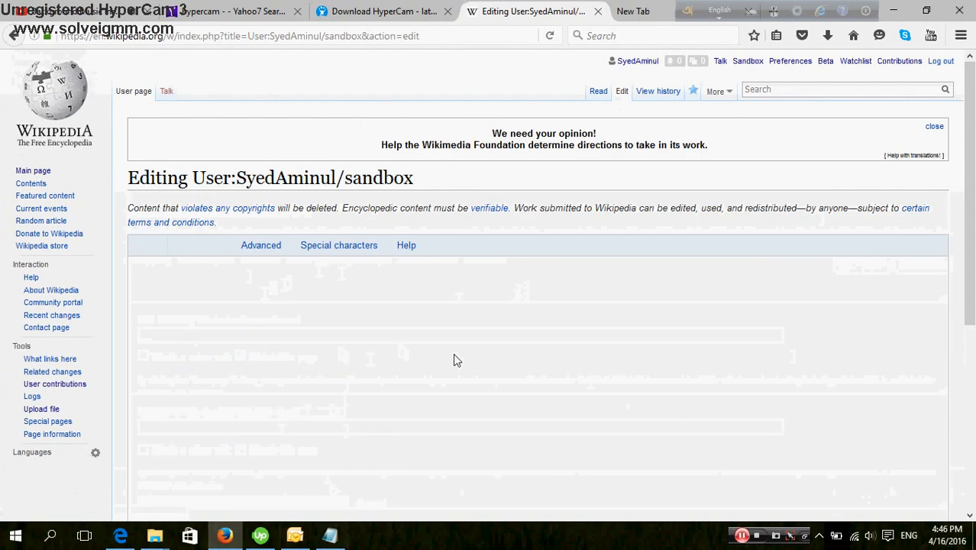
{"action": "scroll", "coordinate": [397, 368], "scroll_direction": "down", "scroll_amount": 3}
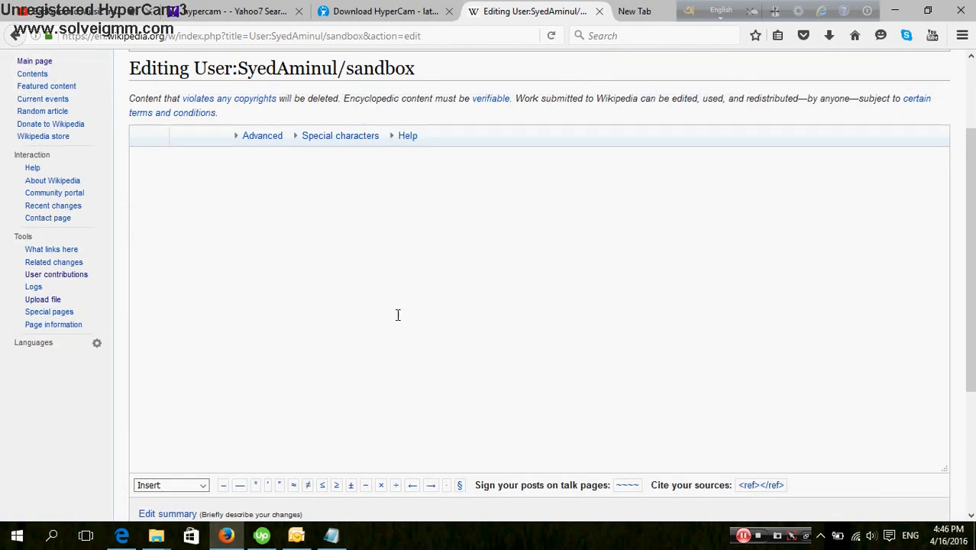
{"action": "scroll", "coordinate": [393, 306], "scroll_direction": "up", "scroll_amount": 2}
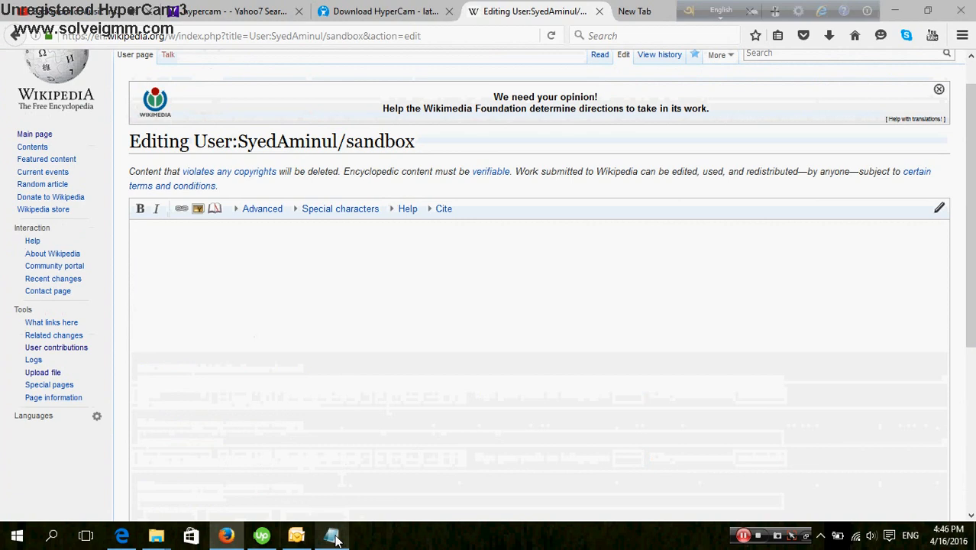
Switch to Notepad and cut the draft from the school infobox through the end of the Beauty section.
{"action": "left_click", "coordinate": [333, 536]}
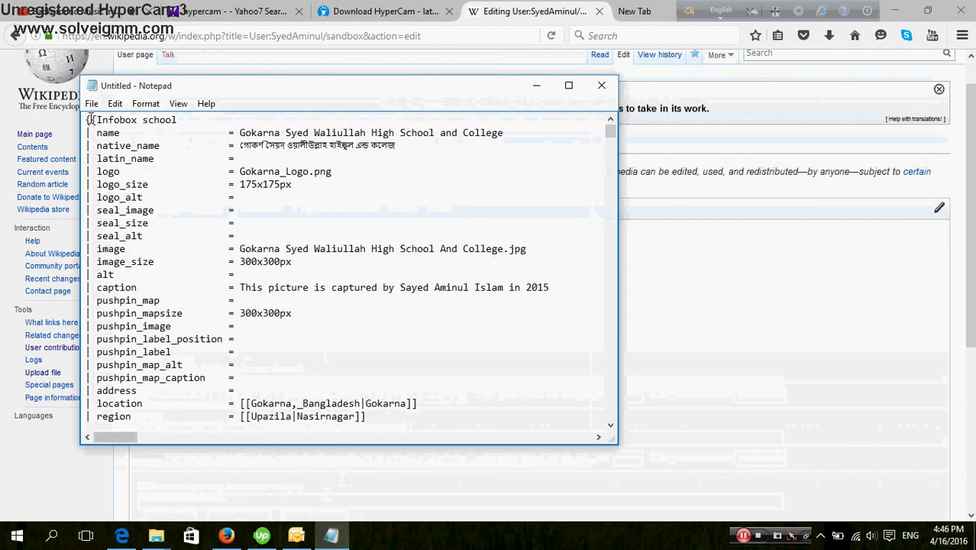
{"action": "left_click_drag", "start_coordinate": [86, 119], "coordinate": [485, 237]}
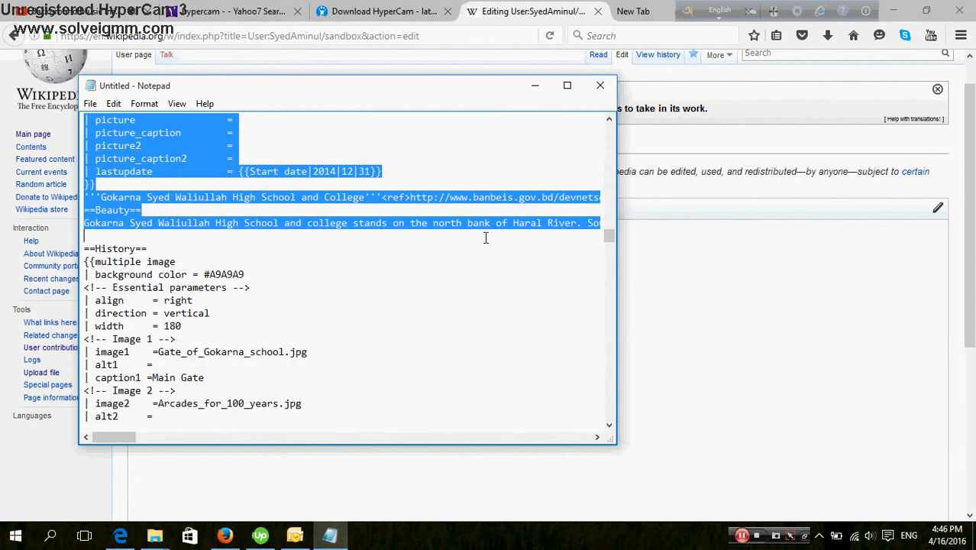
{"action": "left_click_drag", "start_coordinate": [426, 235], "coordinate": [426, 235]}
{"action": "right_click", "coordinate": [184, 139]}
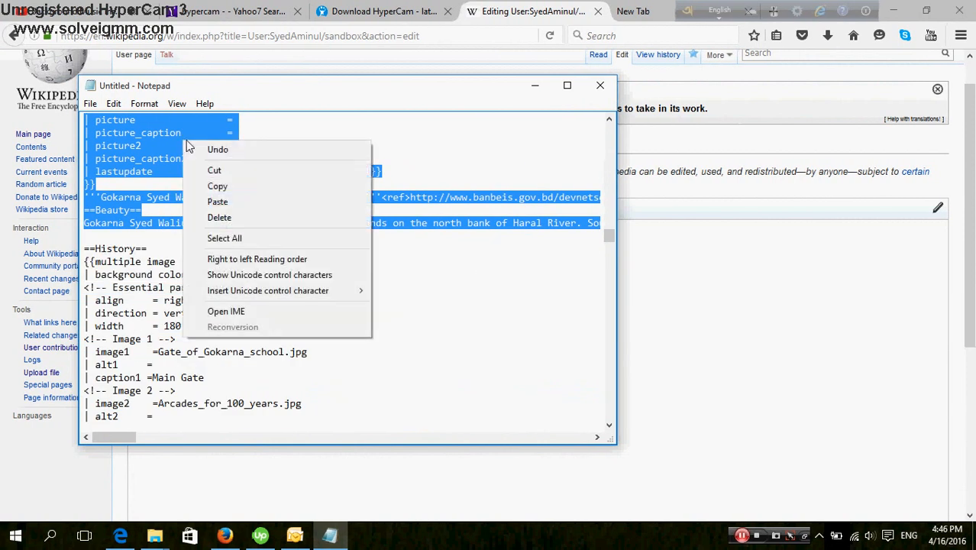
{"action": "left_click", "coordinate": [215, 170]}
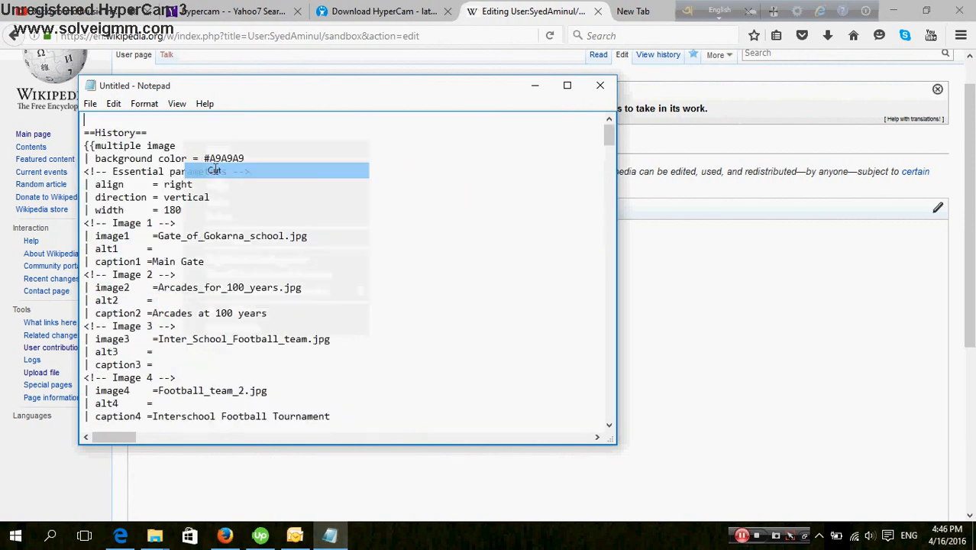
{"action": "left_click", "coordinate": [535, 84]}
Paste the cut infobox, introduction and Beauty section into the empty sandbox edit box.
{"action": "scroll", "coordinate": [214, 292], "scroll_direction": "up", "scroll_amount": 1}
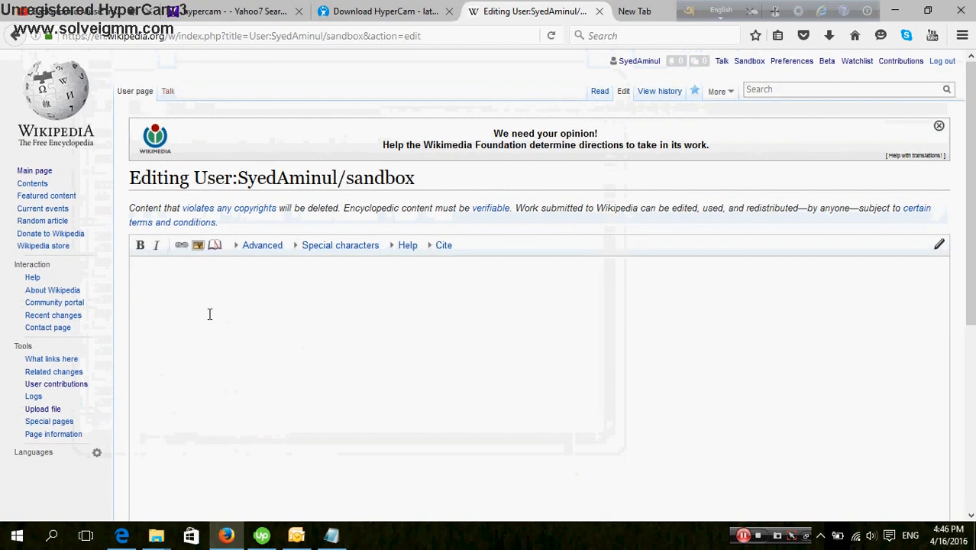
{"action": "left_click", "coordinate": [219, 299]}
{"action": "right_click", "coordinate": [219, 300]}
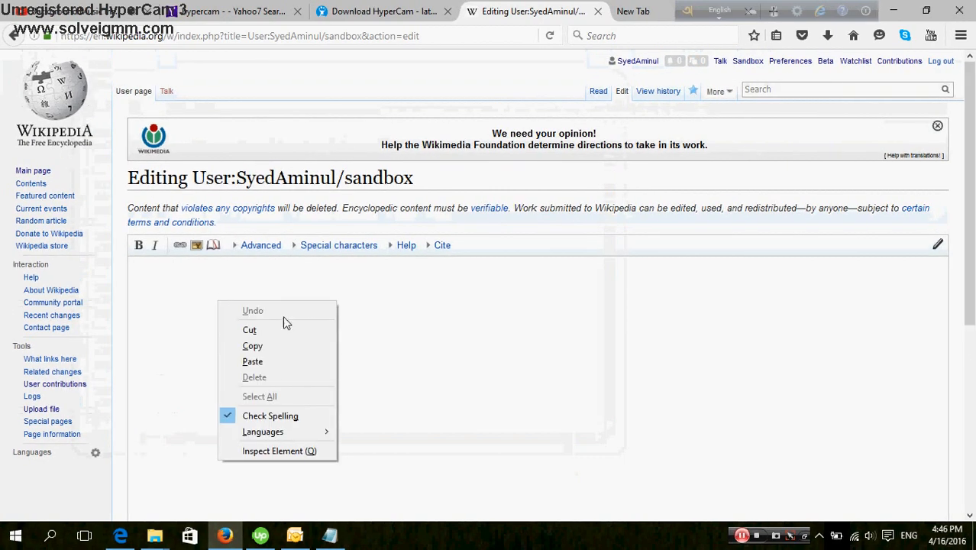
{"action": "left_click", "coordinate": [254, 362]}
Read through the pasted wikitext from the Beauty section back up to the start of the school infobox.
{"action": "scroll", "coordinate": [651, 238], "scroll_direction": "down", "scroll_amount": 4}
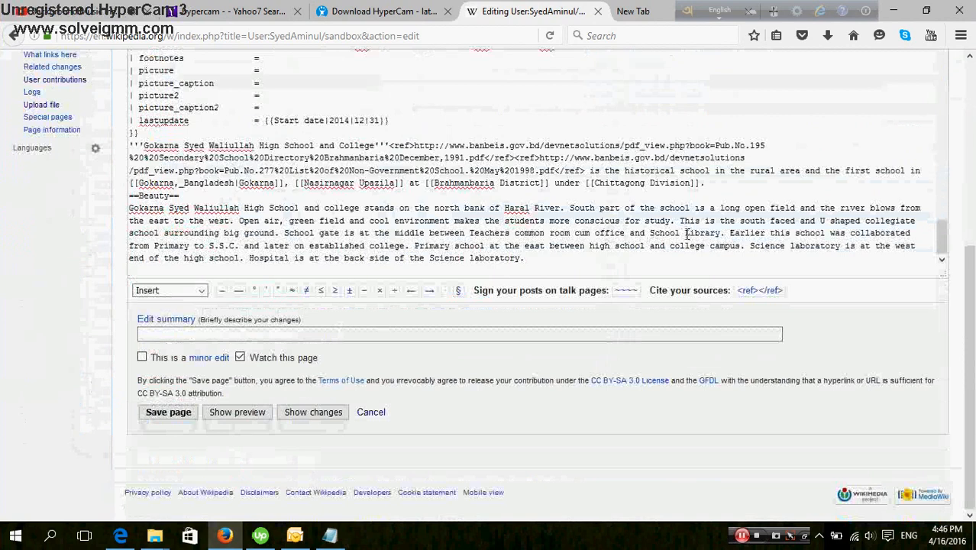
{"action": "scroll", "coordinate": [687, 233], "scroll_direction": "up", "scroll_amount": 2}
{"action": "scroll", "coordinate": [646, 225], "scroll_direction": "down", "scroll_amount": 2}
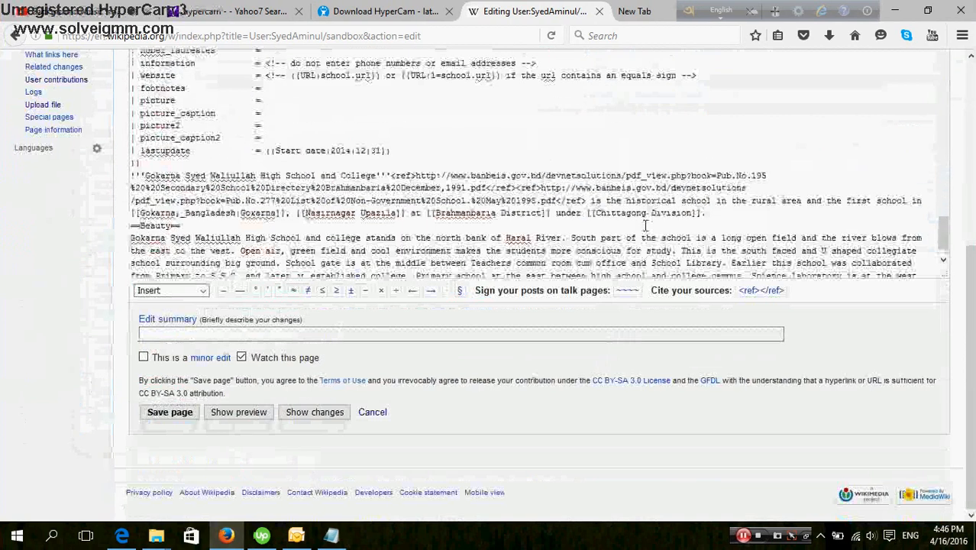
{"action": "scroll", "coordinate": [699, 209], "scroll_direction": "up", "scroll_amount": 15}
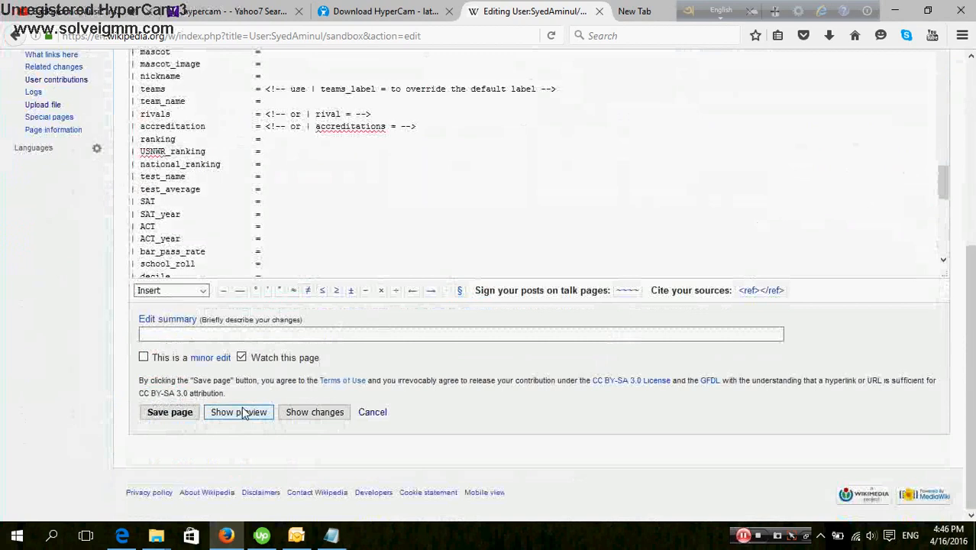
{"action": "scroll", "coordinate": [619, 202], "scroll_direction": "up", "scroll_amount": 3}
{"action": "scroll", "coordinate": [619, 199], "scroll_direction": "up", "scroll_amount": 10}
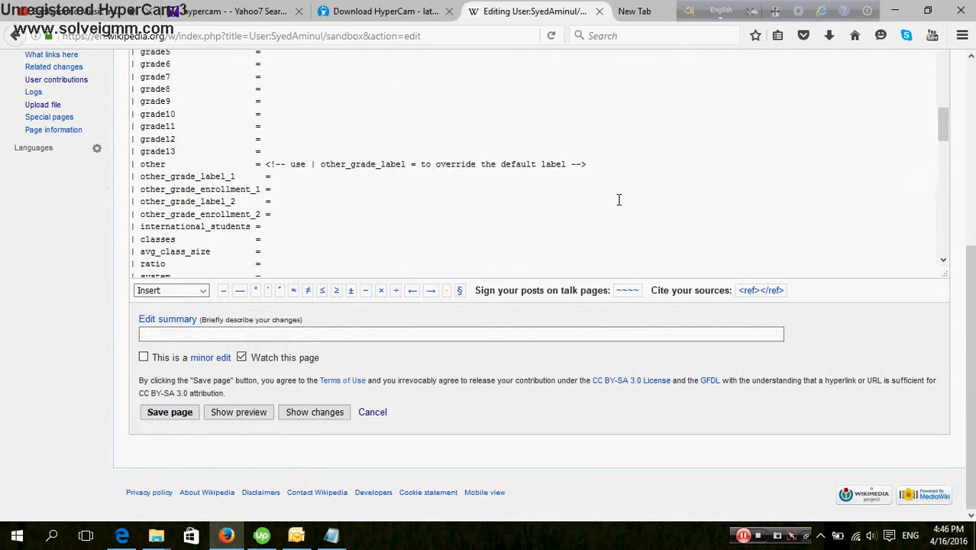
{"action": "scroll", "coordinate": [619, 200], "scroll_direction": "up", "scroll_amount": 12}
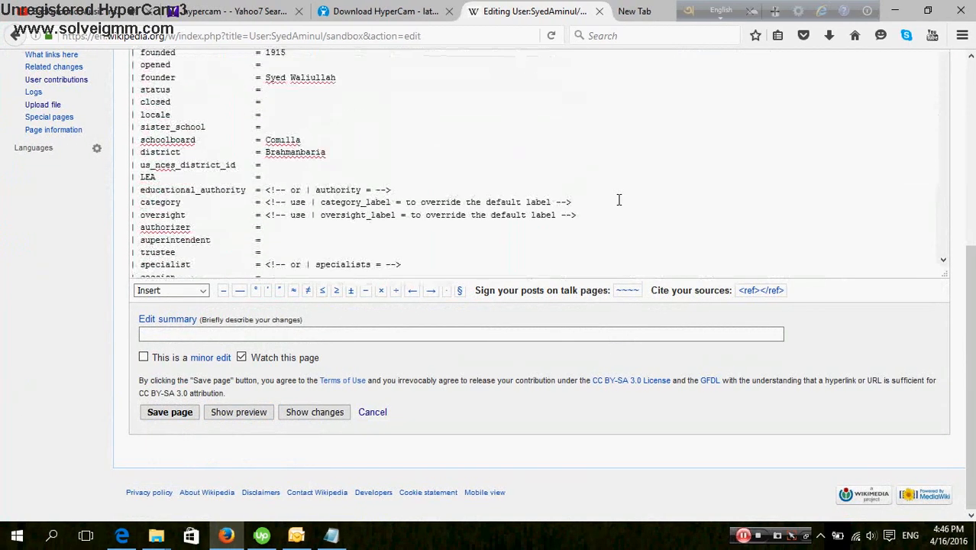
{"action": "scroll", "coordinate": [619, 199], "scroll_direction": "up", "scroll_amount": 1}
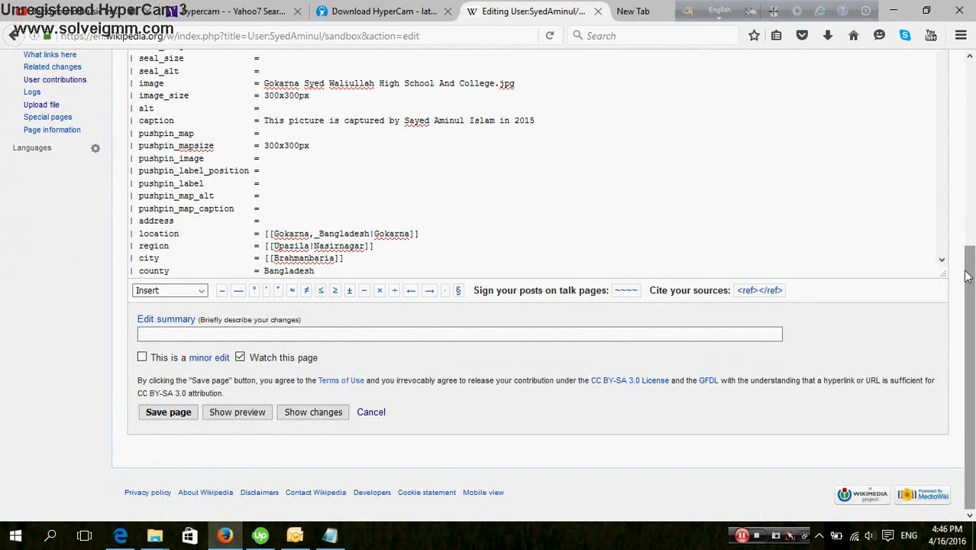
Preview the sandbox edit and examine the rendered school infobox, introduction and Beauty section.
{"action": "left_click_drag", "start_coordinate": [967, 276], "coordinate": [974, 298]}
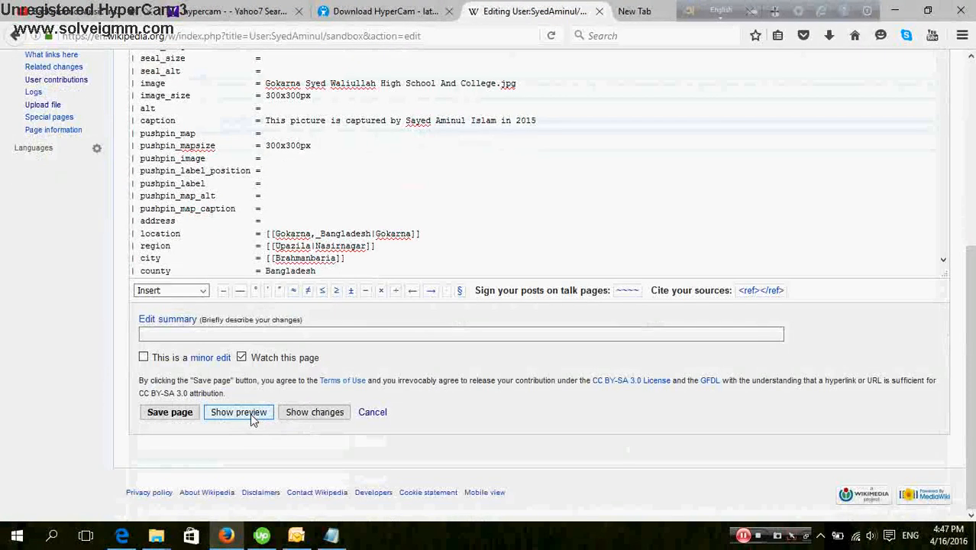
{"action": "left_click", "coordinate": [253, 418]}
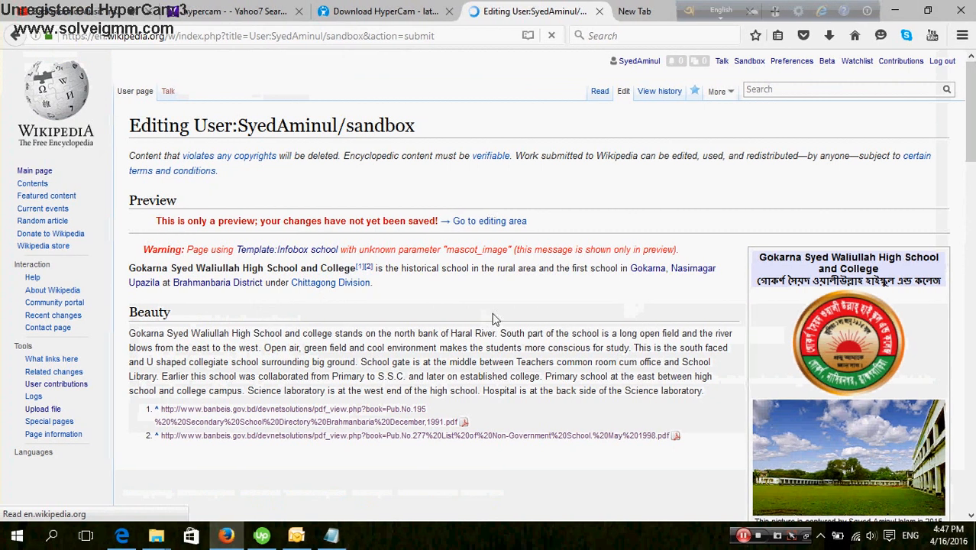
{"action": "scroll", "coordinate": [819, 369], "scroll_direction": "down", "scroll_amount": 2}
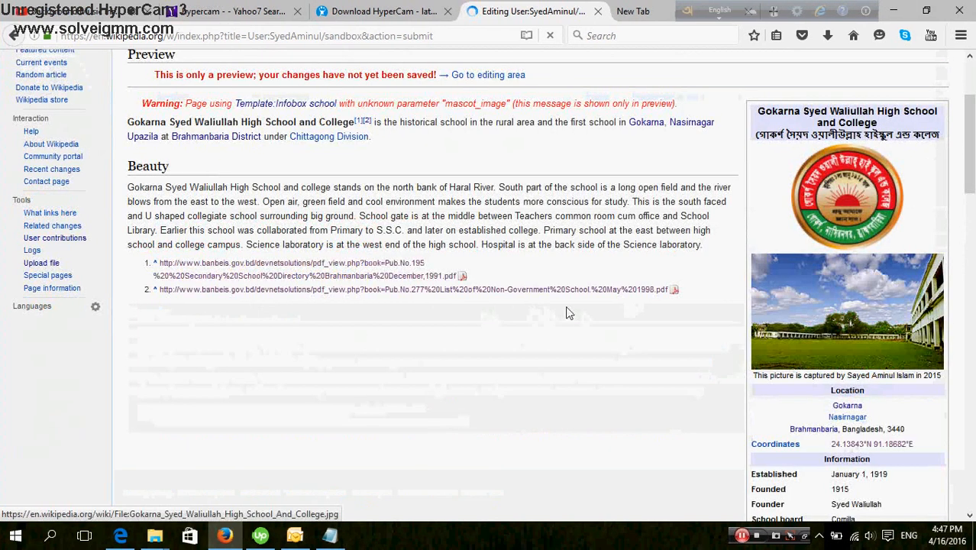
{"action": "scroll", "coordinate": [569, 311], "scroll_direction": "down", "scroll_amount": 4}
{"action": "scroll", "coordinate": [973, 246], "scroll_direction": "down", "scroll_amount": 2}
{"action": "left_click", "coordinate": [974, 245]}
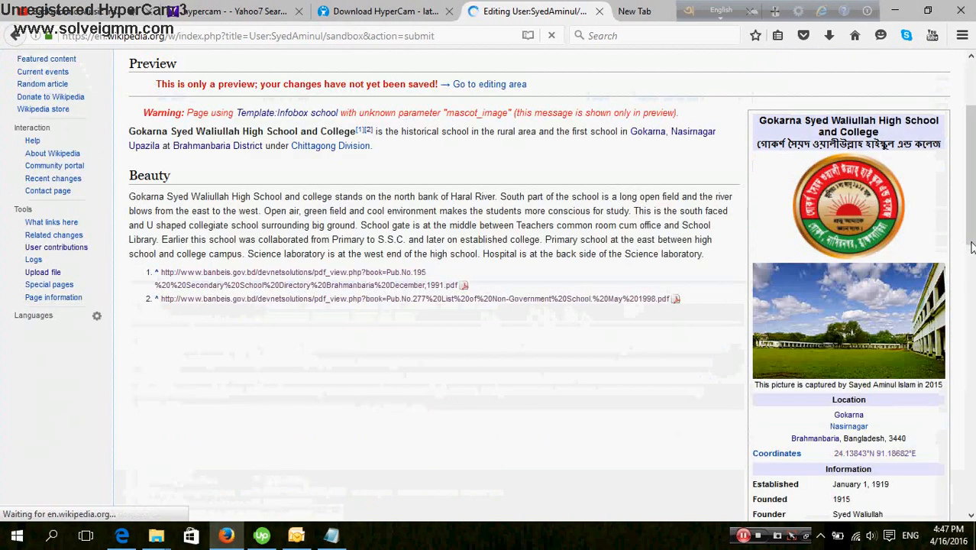
Place the text cursor on the blank line after the Beauty section at the end of the sandbox wikitext.
{"action": "left_click_drag", "start_coordinate": [973, 203], "coordinate": [973, 359]}
{"action": "scroll", "coordinate": [974, 372], "scroll_direction": "down", "scroll_amount": 3}
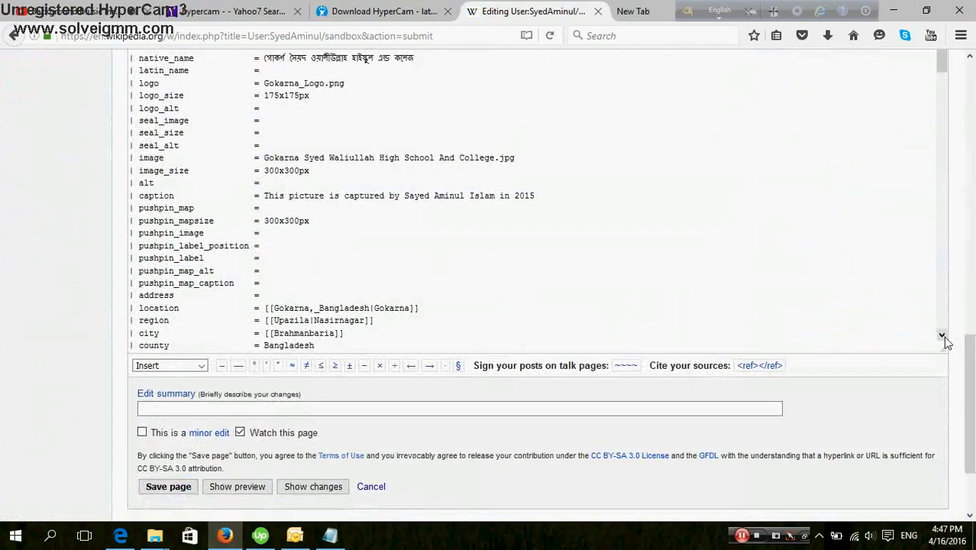
{"action": "left_click", "coordinate": [942, 335]}
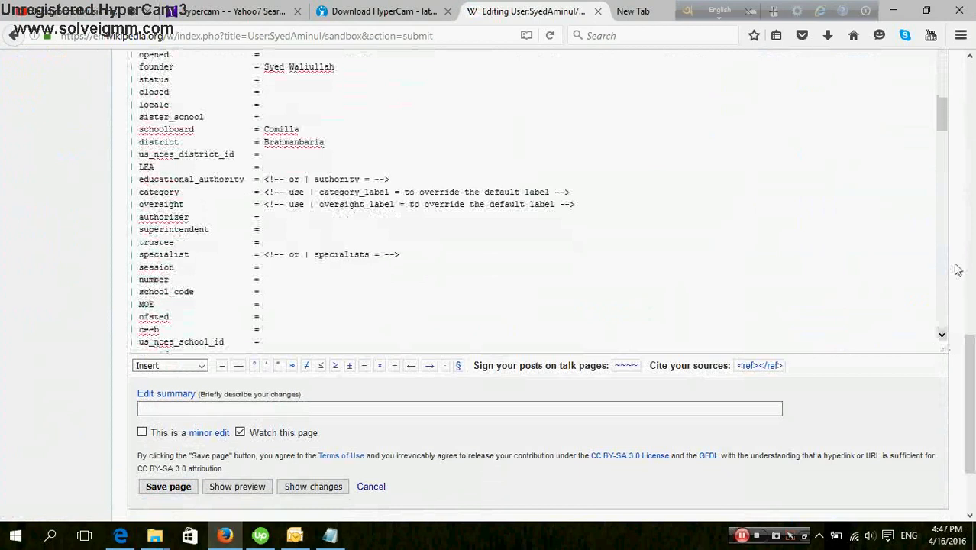
{"action": "left_click_drag", "start_coordinate": [940, 124], "coordinate": [940, 324]}
{"action": "left_click", "coordinate": [634, 338]}
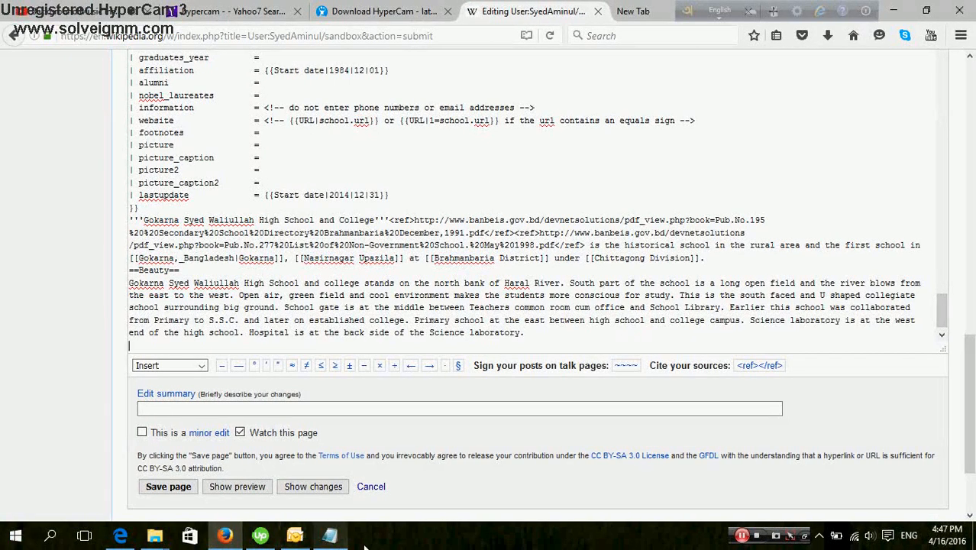
Cut all the remaining draft text from Notepad, starting with the History section, and paste it after the Beauty section in the sandbox.
{"action": "left_click", "coordinate": [331, 535]}
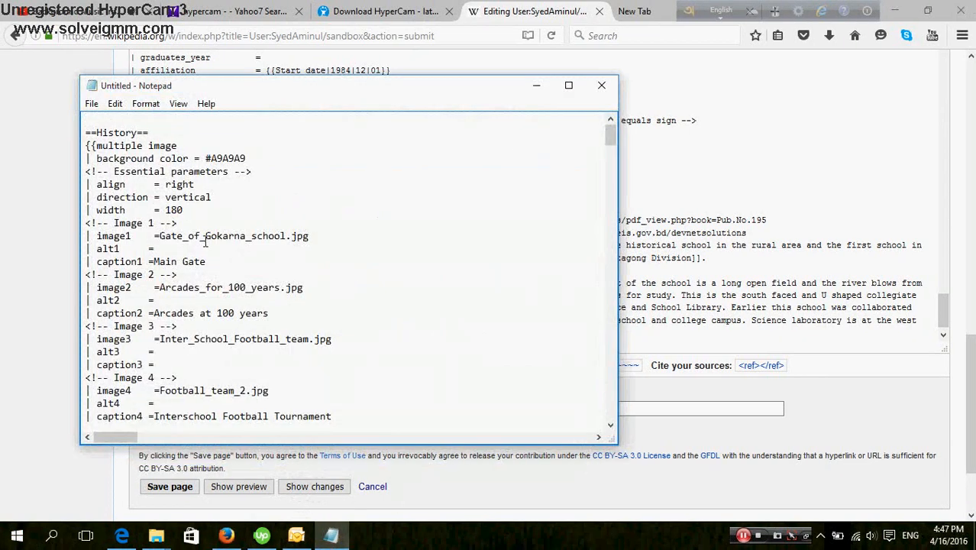
{"action": "left_click", "coordinate": [85, 145]}
{"action": "left_click_drag", "start_coordinate": [85, 146], "coordinate": [591, 295]}
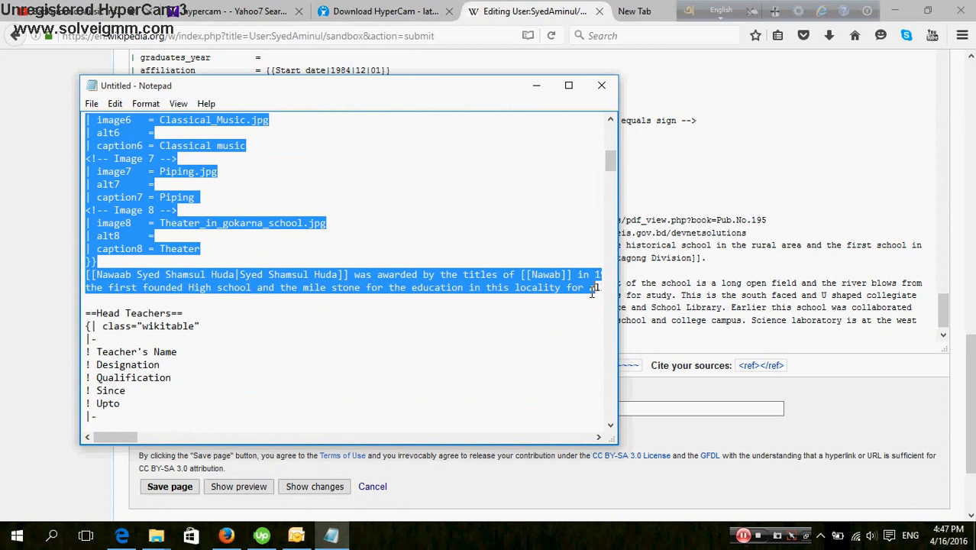
{"action": "key", "text": "ctrl+a"}
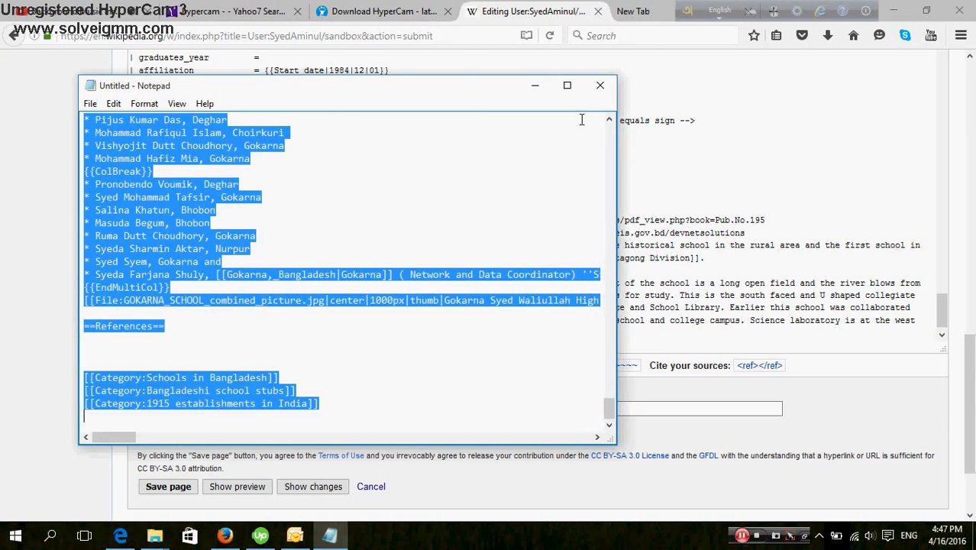
{"action": "right_click", "coordinate": [123, 179]}
{"action": "left_click", "coordinate": [153, 210]}
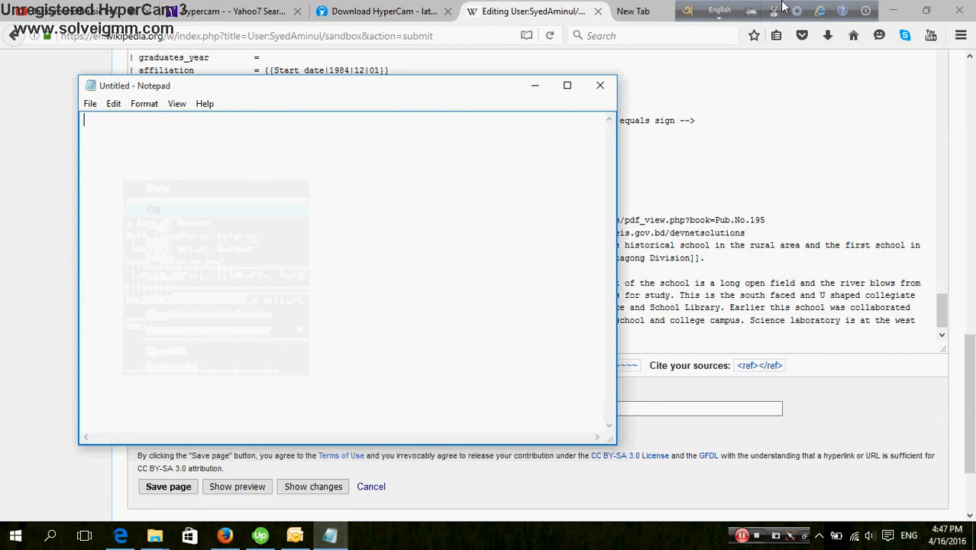
{"action": "left_click", "coordinate": [534, 84]}
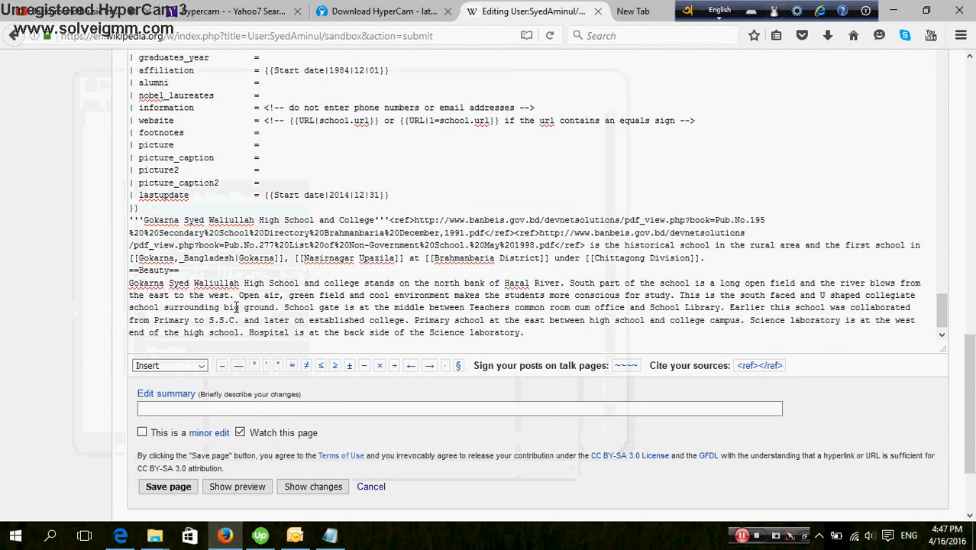
{"action": "key", "text": "ctrl+End"}
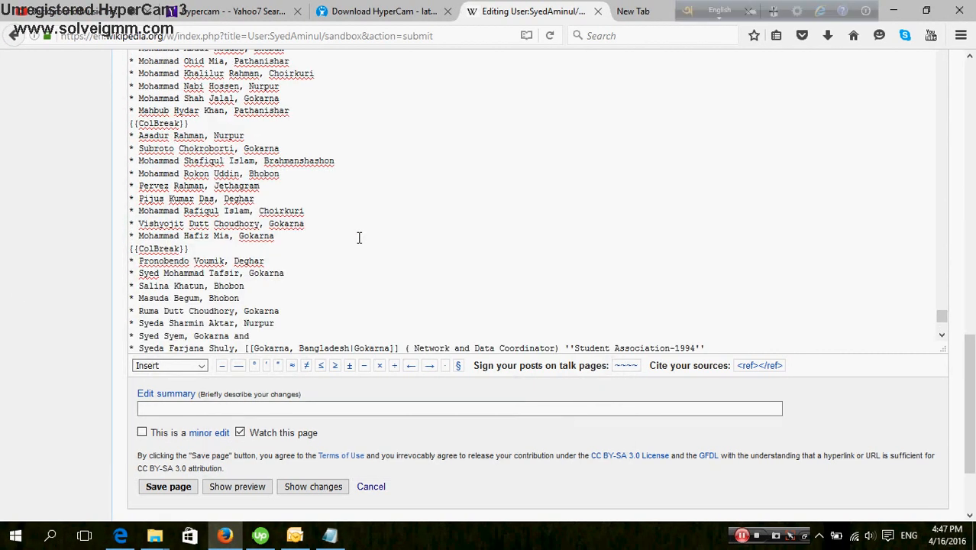
Preview the sandbox edit and examine the whole rendered article, from the infobox and contents list through References to the categories.
{"action": "left_click", "coordinate": [242, 487]}
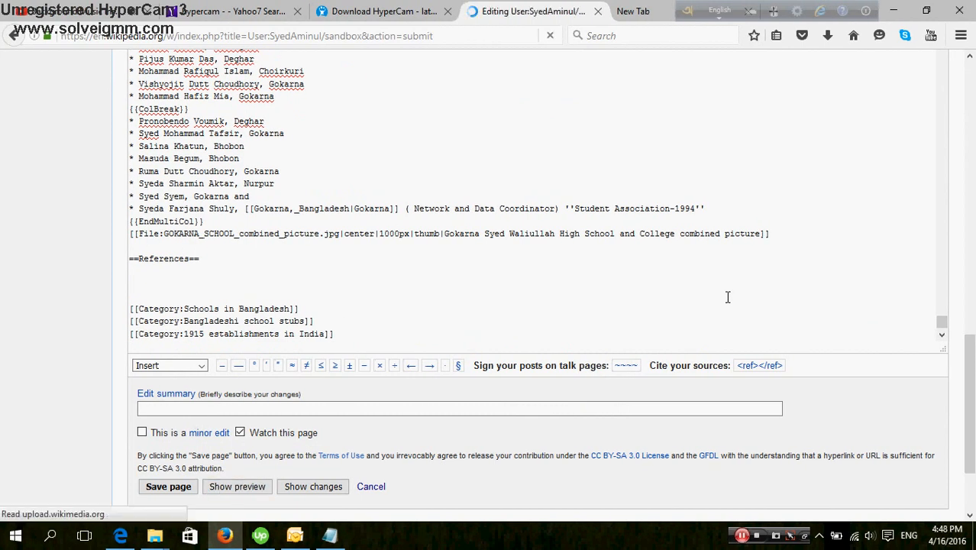
{"action": "scroll", "coordinate": [557, 430], "scroll_direction": "down", "scroll_amount": 5}
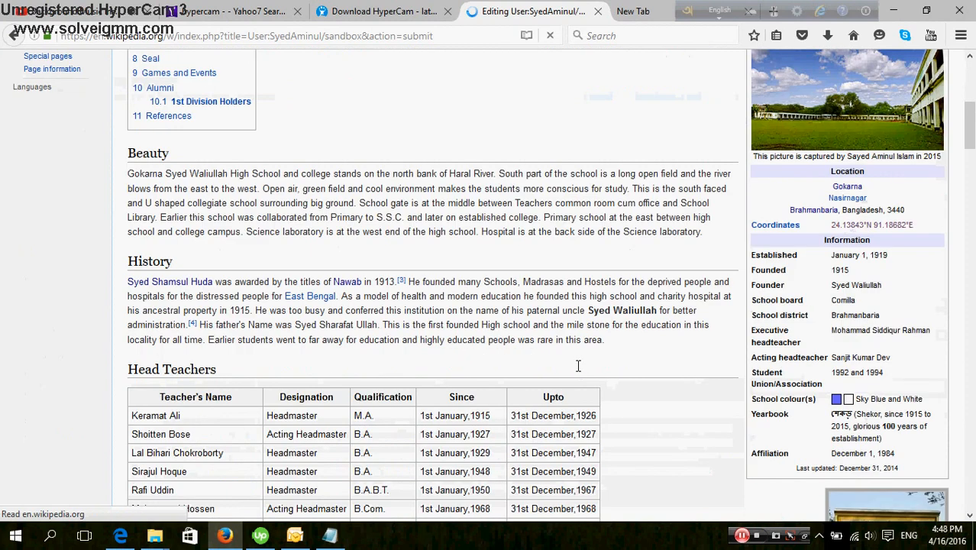
{"action": "scroll", "coordinate": [675, 350], "scroll_direction": "down", "scroll_amount": 6}
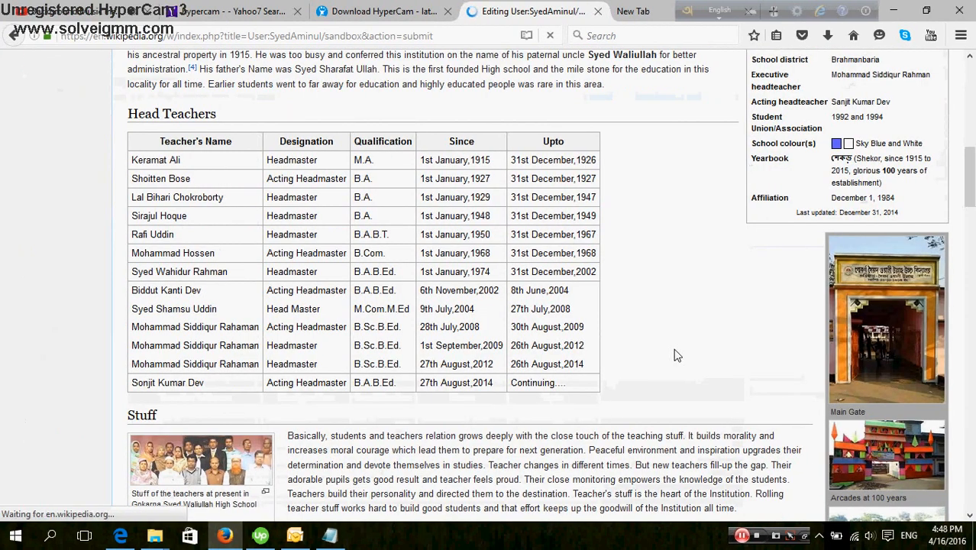
{"action": "scroll", "coordinate": [675, 353], "scroll_direction": "down", "scroll_amount": 9}
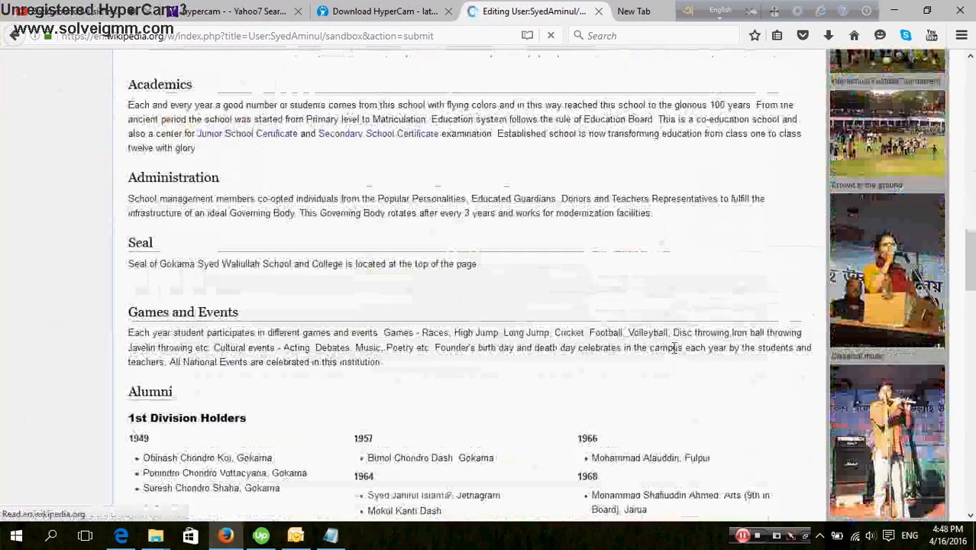
{"action": "scroll", "coordinate": [676, 354], "scroll_direction": "down", "scroll_amount": 12}
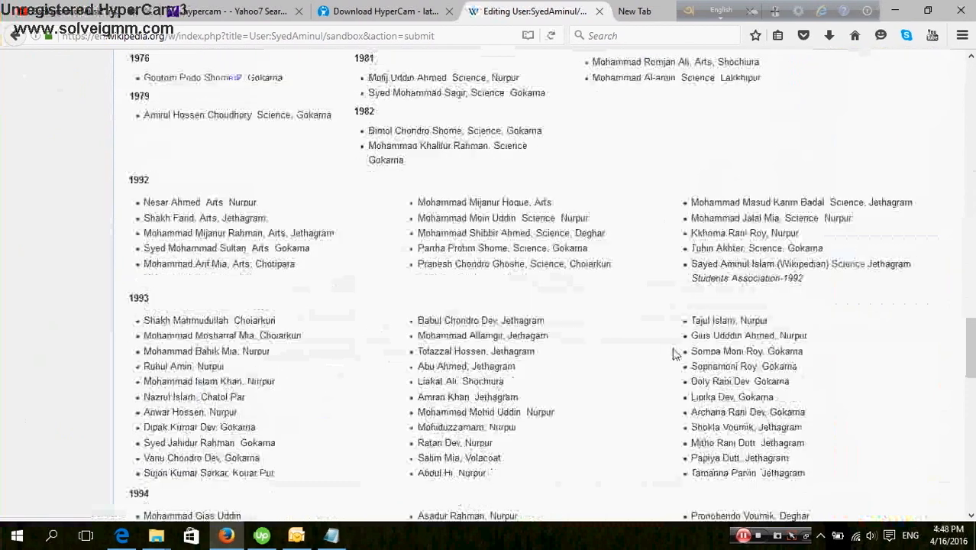
{"action": "scroll", "coordinate": [617, 352], "scroll_direction": "down", "scroll_amount": 10}
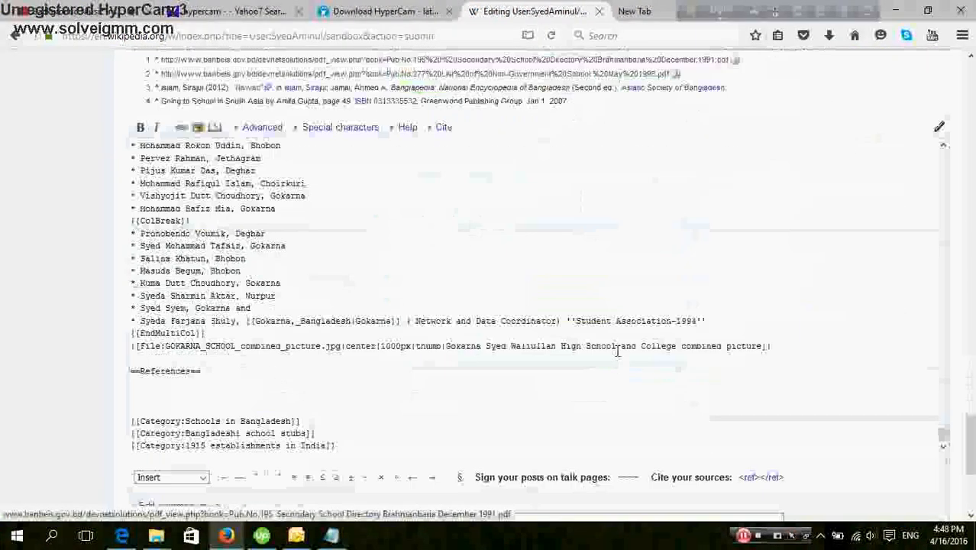
{"action": "scroll", "coordinate": [617, 353], "scroll_direction": "down", "scroll_amount": 1}
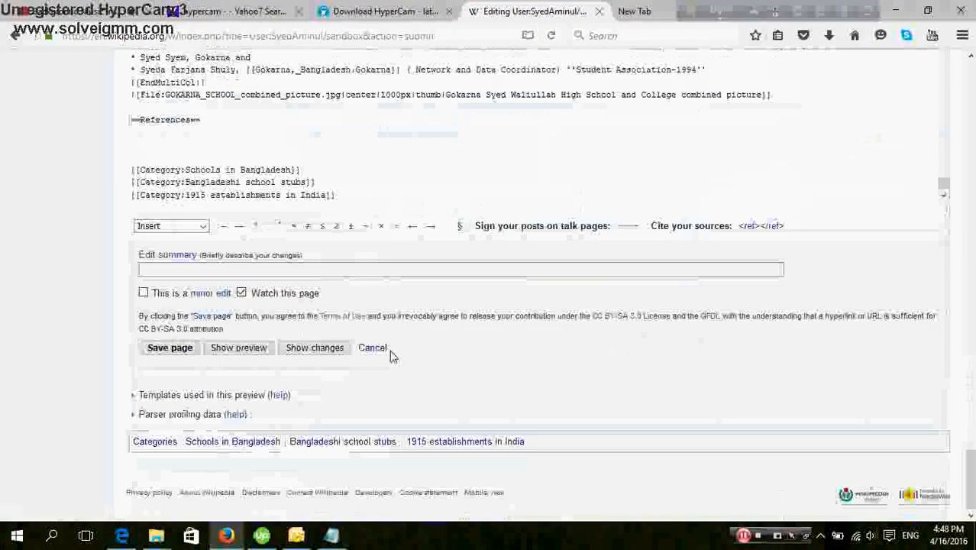
{"action": "scroll", "coordinate": [271, 333], "scroll_direction": "up", "scroll_amount": 20}
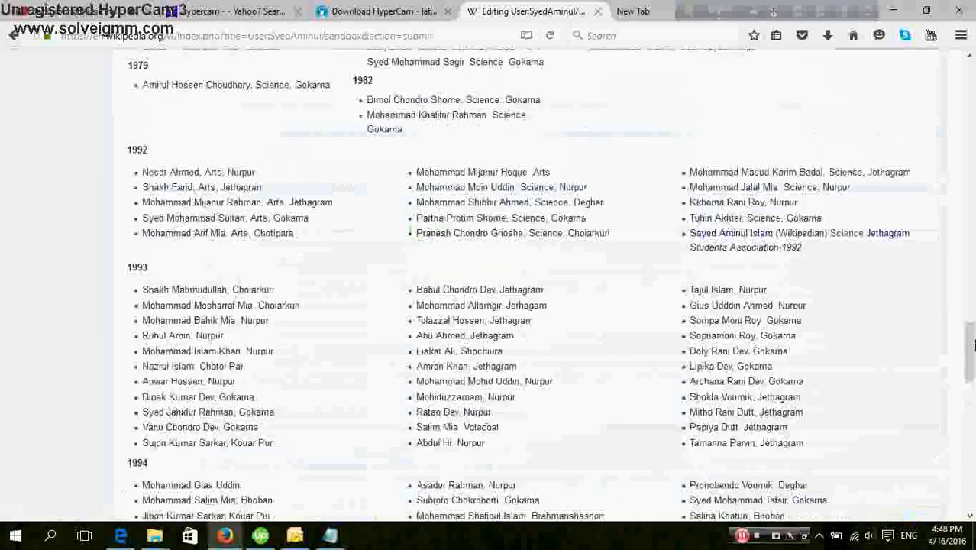
{"action": "scroll", "coordinate": [973, 346], "scroll_direction": "up", "scroll_amount": 20}
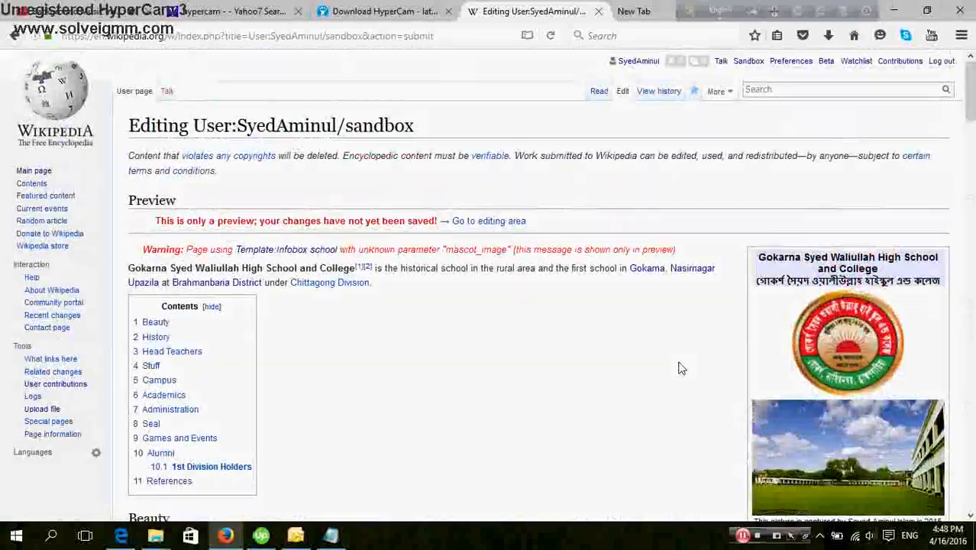
{"action": "scroll", "coordinate": [682, 366], "scroll_direction": "down", "scroll_amount": 9}
{"action": "scroll", "coordinate": [683, 355], "scroll_direction": "down", "scroll_amount": 20}
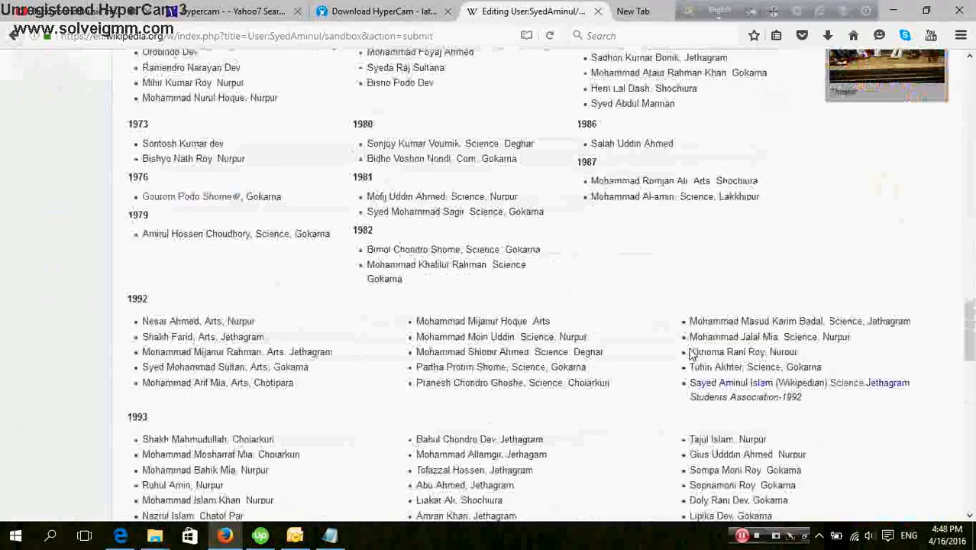
{"action": "scroll", "coordinate": [693, 345], "scroll_direction": "down", "scroll_amount": 4}
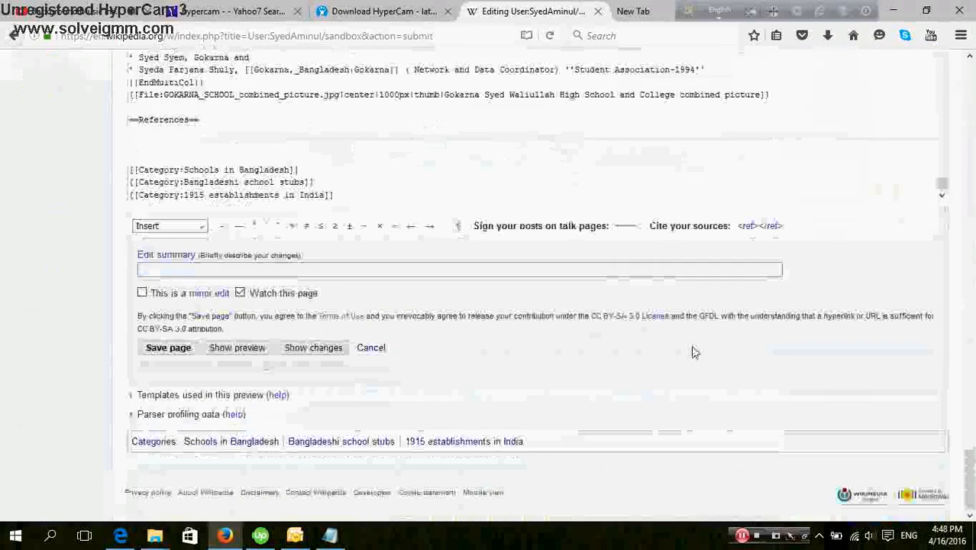
Save the sandbox page and look through the saved article down to its References and categories.
{"action": "left_click", "coordinate": [174, 356]}
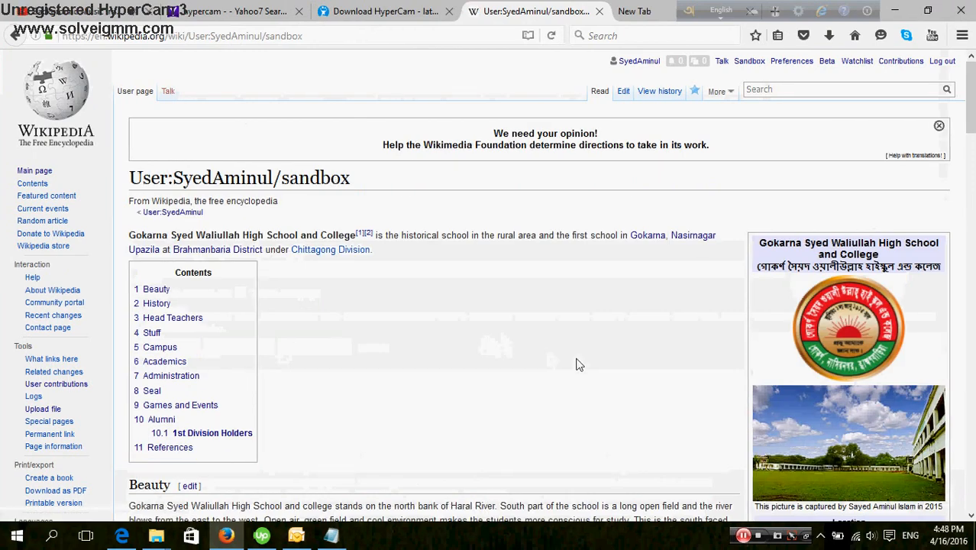
{"action": "scroll", "coordinate": [577, 364], "scroll_direction": "down", "scroll_amount": 8}
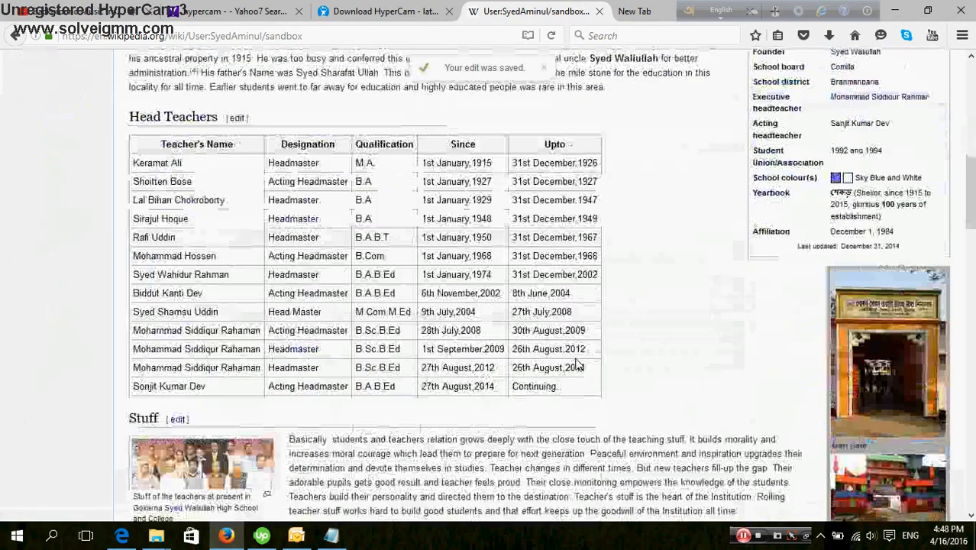
{"action": "scroll", "coordinate": [638, 363], "scroll_direction": "down", "scroll_amount": 8}
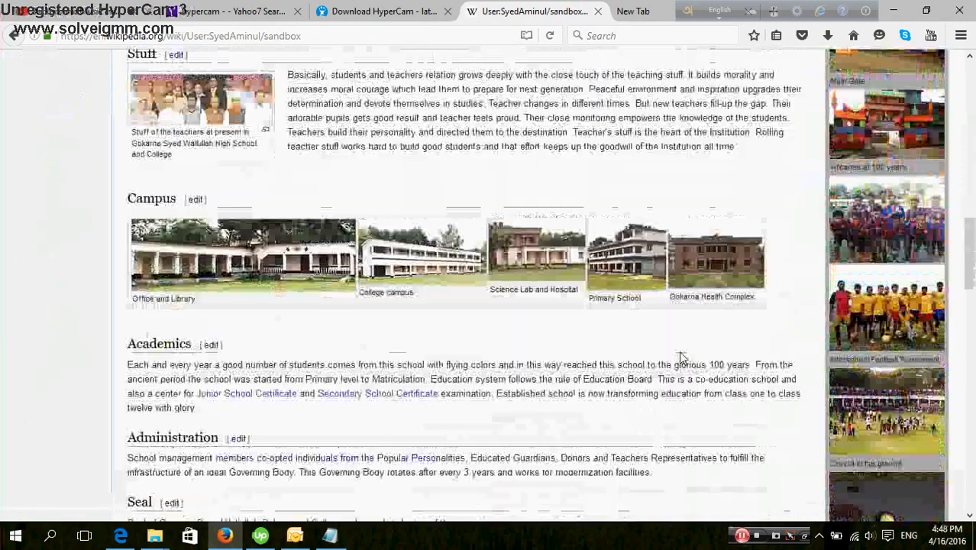
{"action": "scroll", "coordinate": [657, 366], "scroll_direction": "down", "scroll_amount": 10}
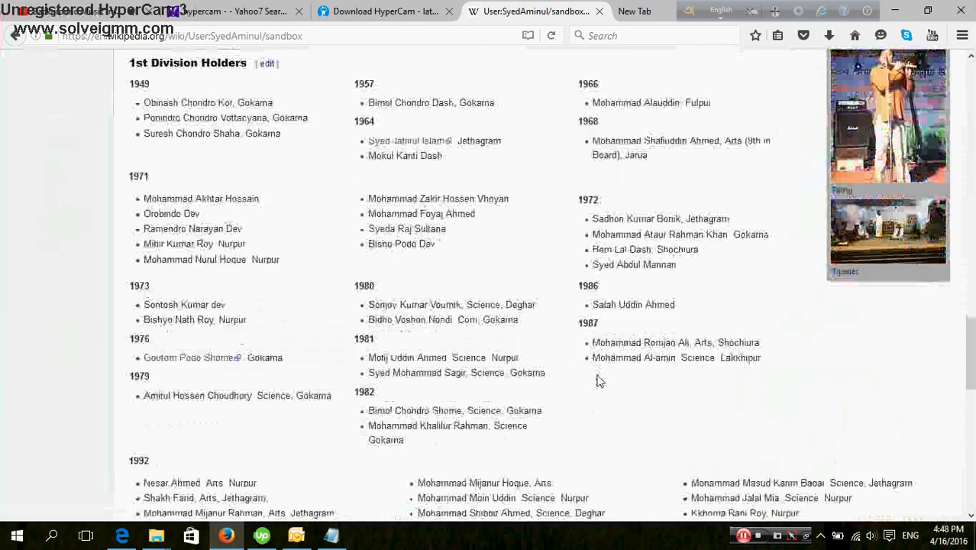
{"action": "scroll", "coordinate": [600, 380], "scroll_direction": "down", "scroll_amount": 10}
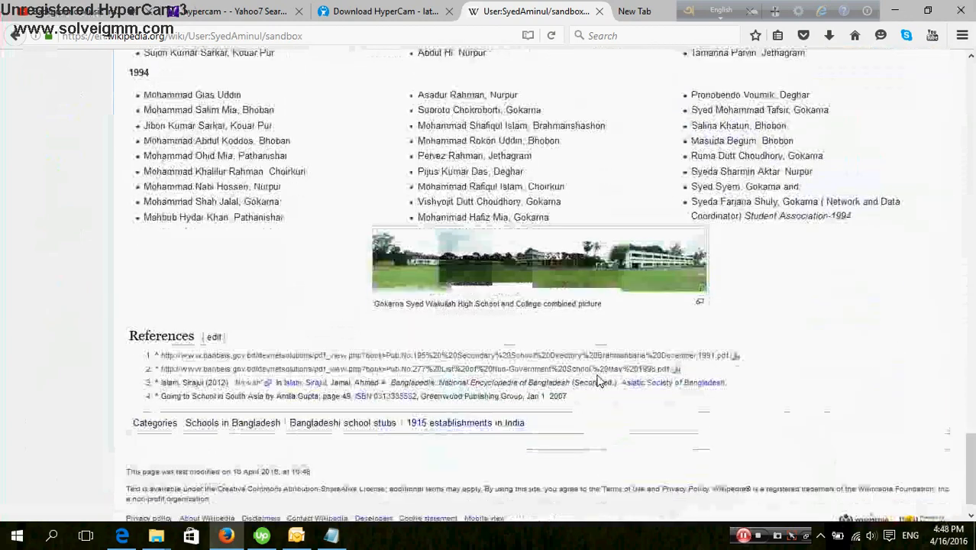
Review the saved article backwards, from the 1994 alumni list through Campus and Head Teachers to the introduction.
{"action": "scroll", "coordinate": [600, 381], "scroll_direction": "up", "scroll_amount": 6}
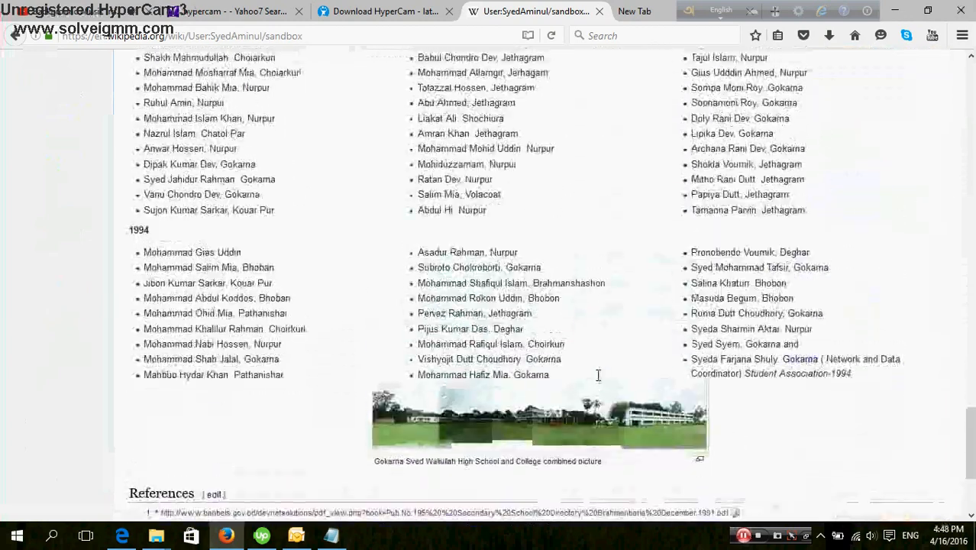
{"action": "scroll", "coordinate": [599, 375], "scroll_direction": "up", "scroll_amount": 5}
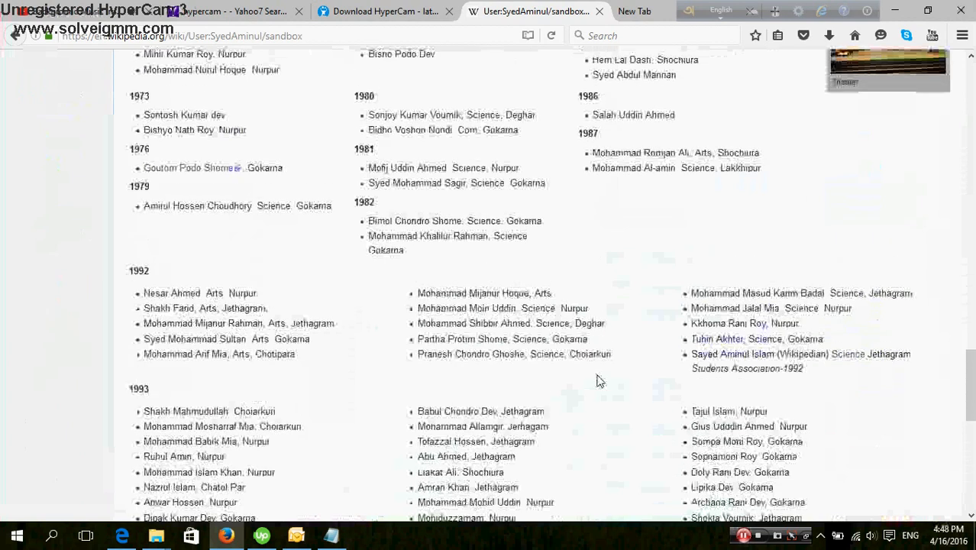
{"action": "scroll", "coordinate": [600, 381], "scroll_direction": "up", "scroll_amount": 6}
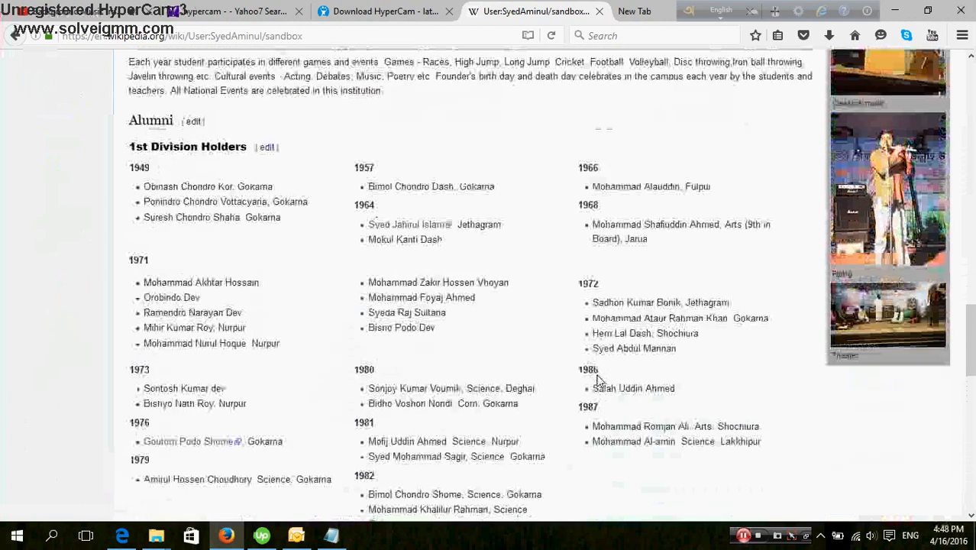
{"action": "scroll", "coordinate": [599, 380], "scroll_direction": "up", "scroll_amount": 6}
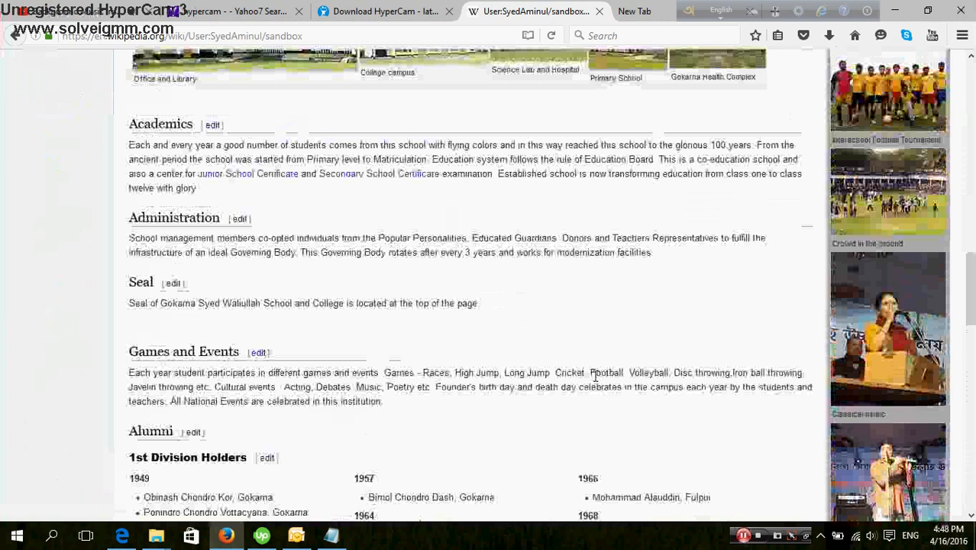
{"action": "scroll", "coordinate": [595, 376], "scroll_direction": "up", "scroll_amount": 5}
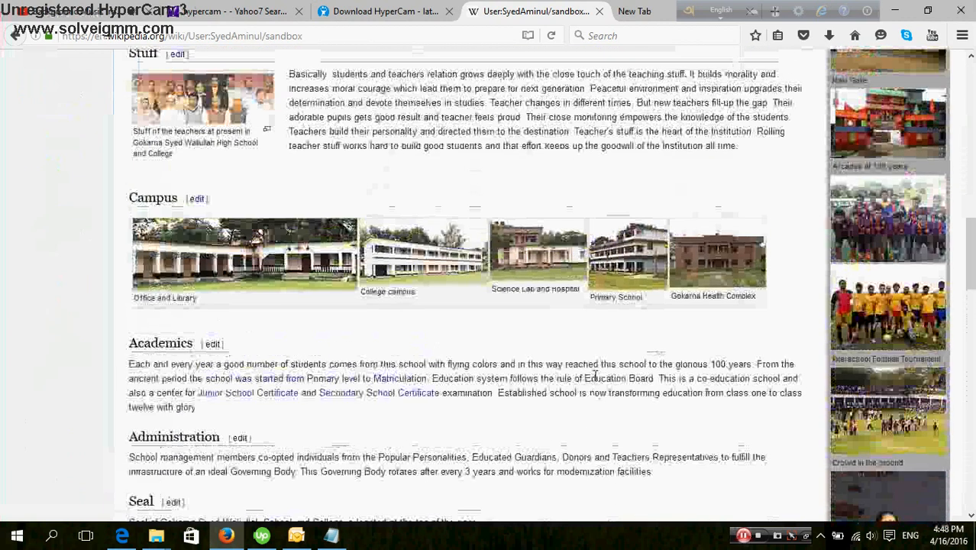
{"action": "scroll", "coordinate": [595, 378], "scroll_direction": "up", "scroll_amount": 6}
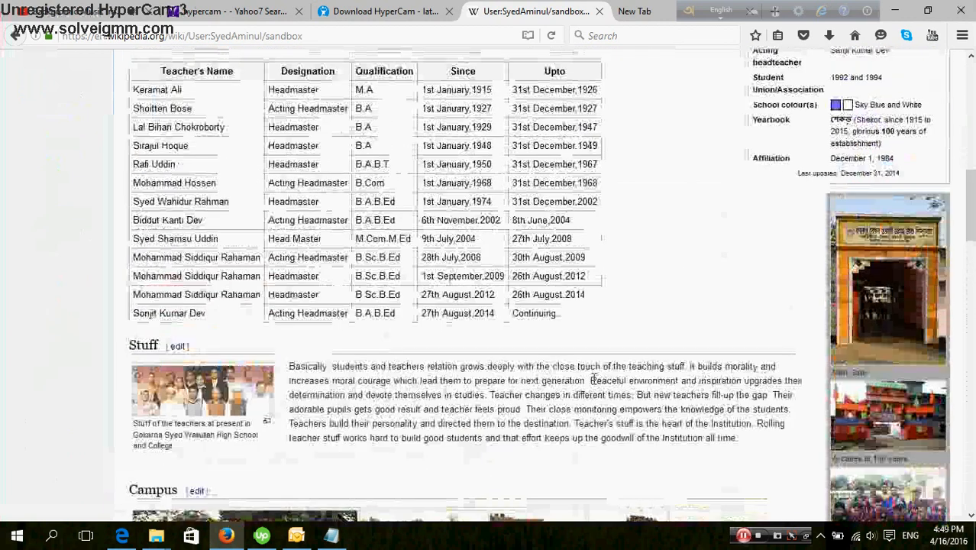
{"action": "scroll", "coordinate": [594, 379], "scroll_direction": "up", "scroll_amount": 6}
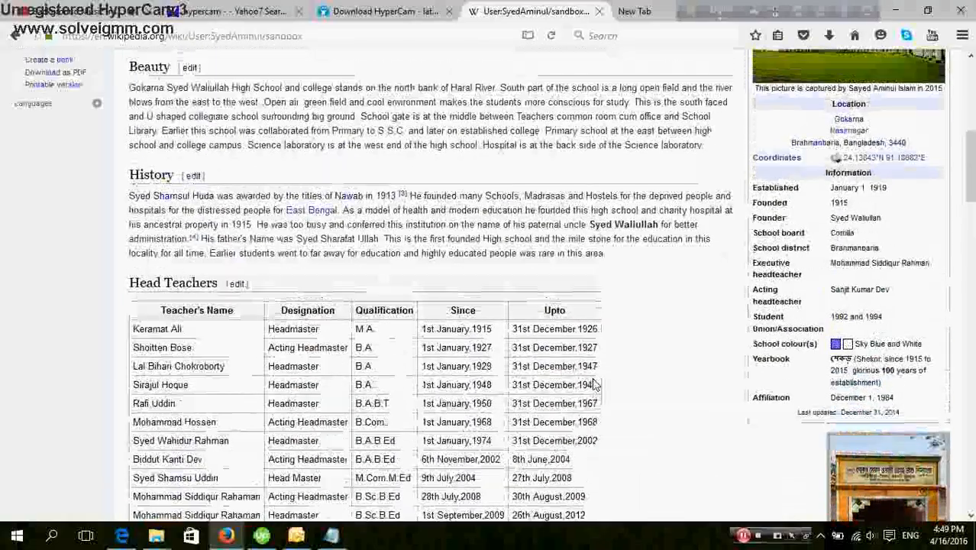
{"action": "scroll", "coordinate": [594, 379], "scroll_direction": "up", "scroll_amount": 6}
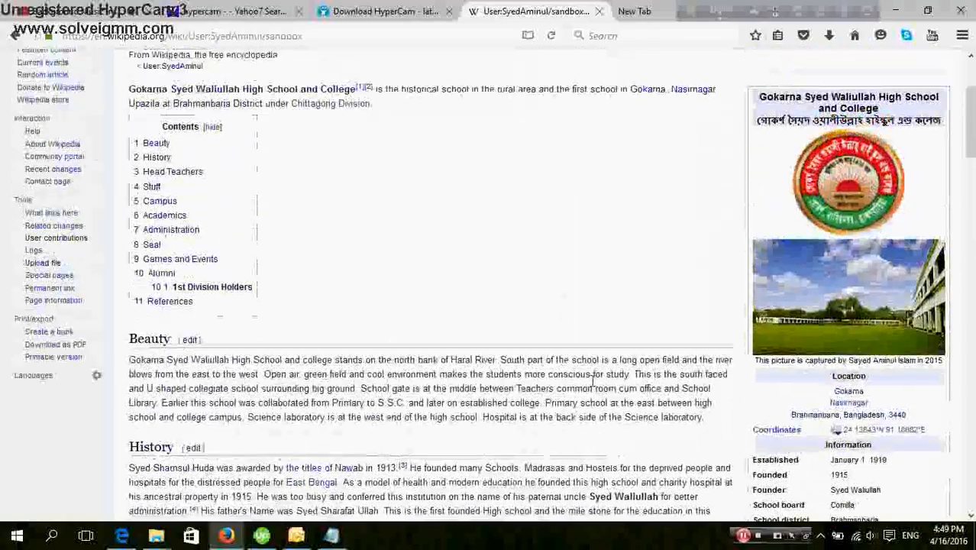
{"action": "scroll", "coordinate": [593, 387], "scroll_direction": "up", "scroll_amount": 2}
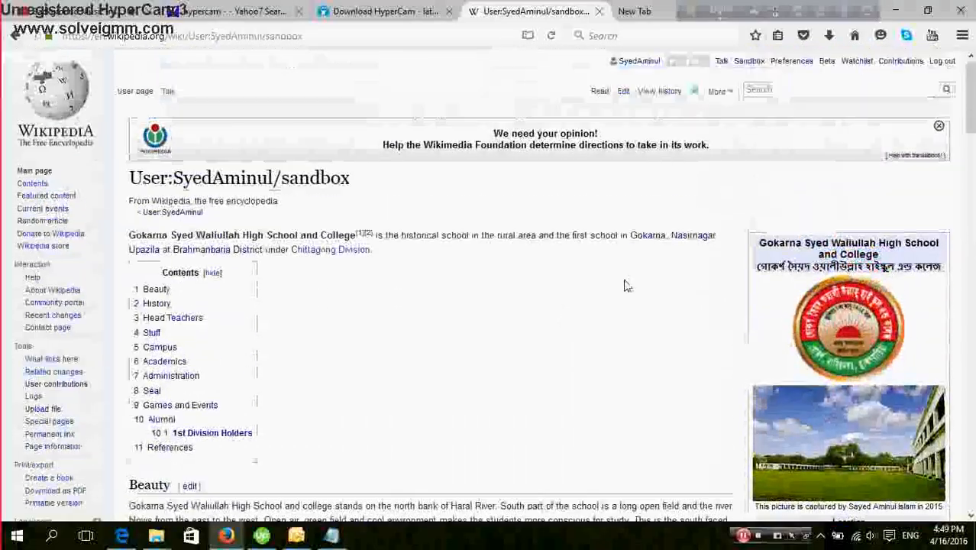
In the empty browser tab, open Wikipedia's file upload page and go to the Commons Wizard recommended for free files.
{"action": "left_click", "coordinate": [646, 15]}
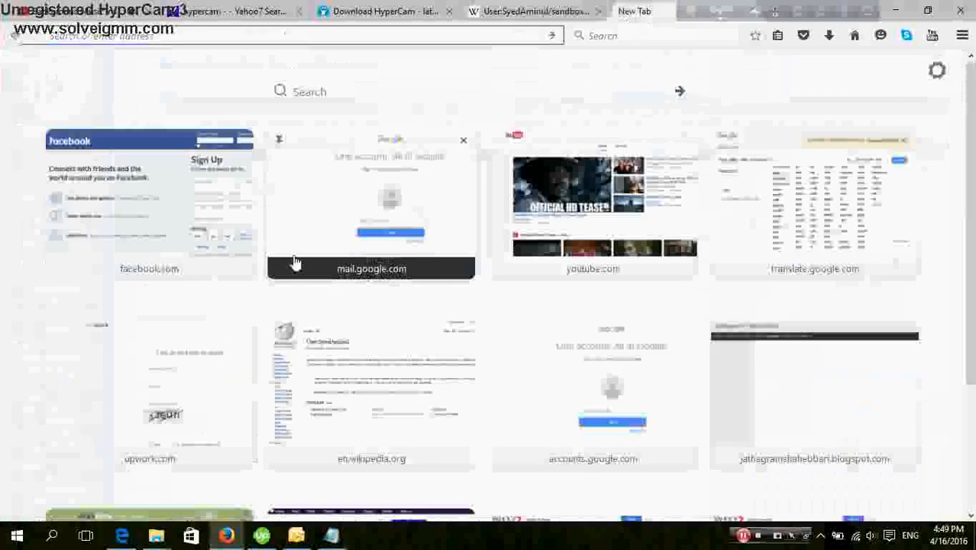
{"action": "left_click", "coordinate": [340, 409]}
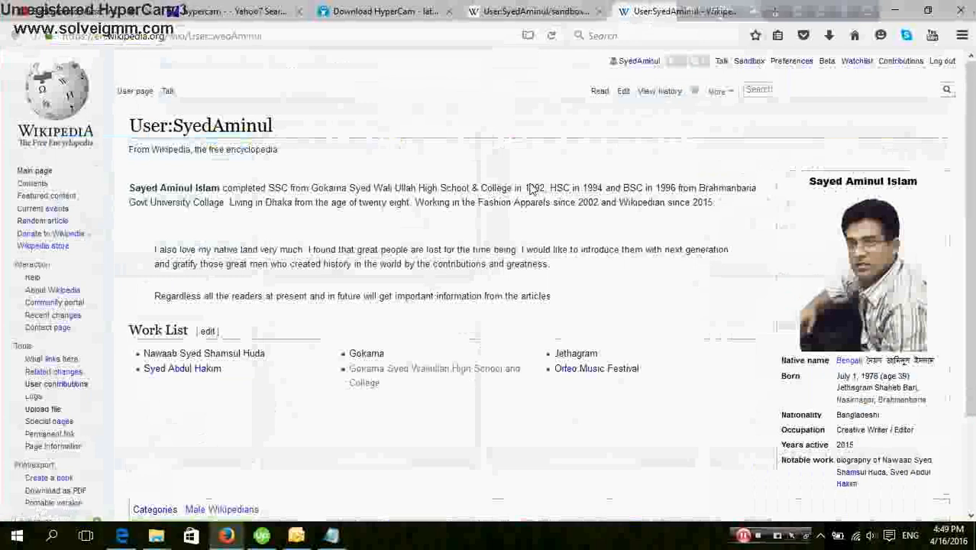
{"action": "left_click", "coordinate": [41, 408]}
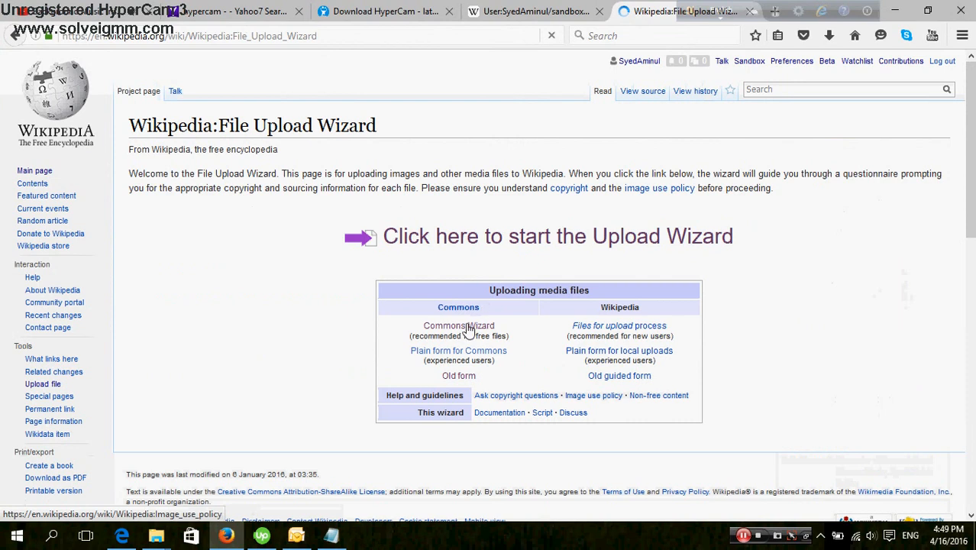
{"action": "left_click", "coordinate": [468, 328]}
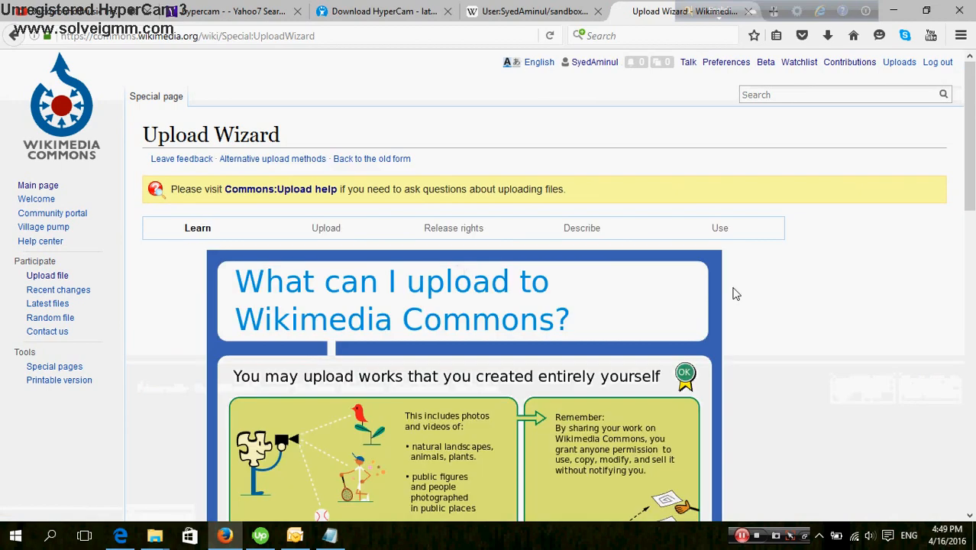
Read through the Learn guide on what may be uploaded to Wikimedia Commons and continue to the Upload stage.
{"action": "scroll", "coordinate": [732, 294], "scroll_direction": "down", "scroll_amount": 2}
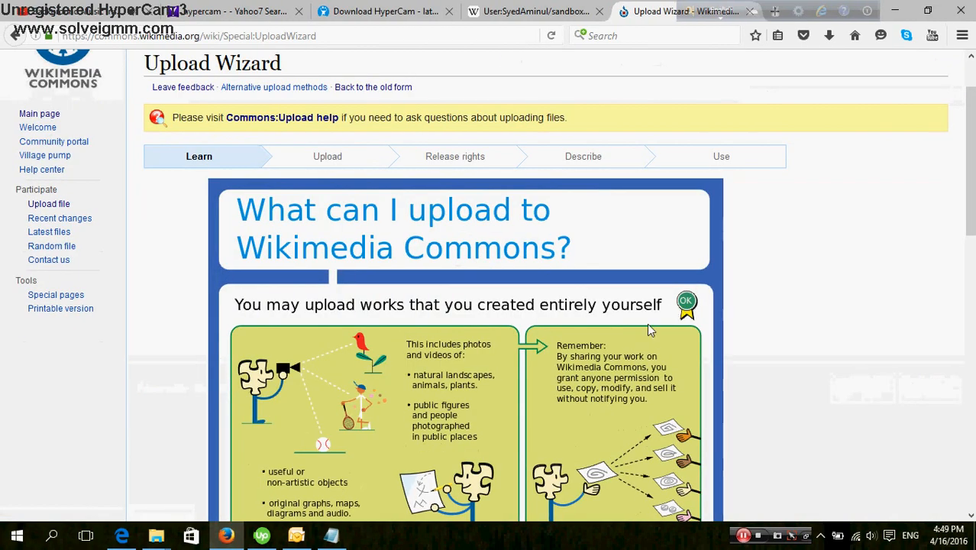
{"action": "scroll", "coordinate": [649, 329], "scroll_direction": "down", "scroll_amount": 15}
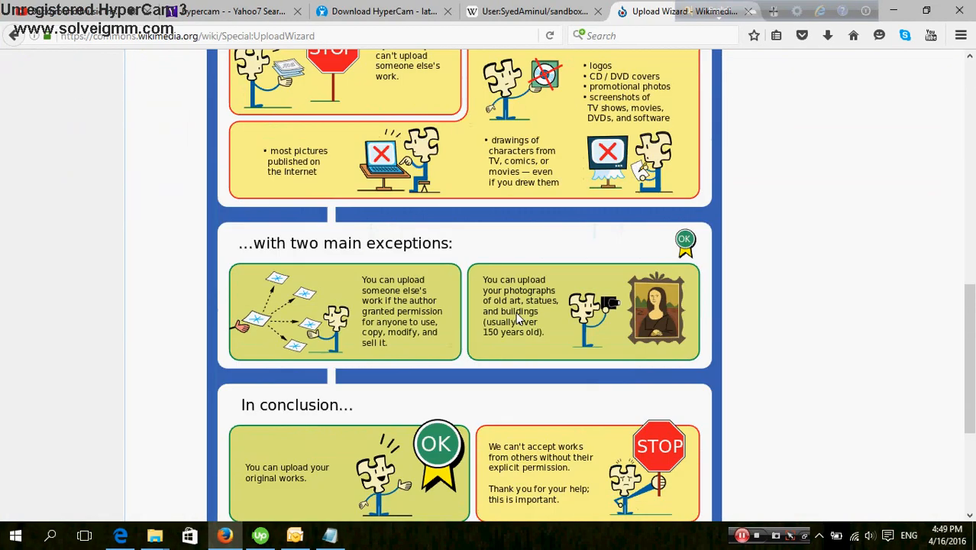
{"action": "scroll", "coordinate": [518, 316], "scroll_direction": "down", "scroll_amount": 6}
{"action": "left_click", "coordinate": [757, 426]}
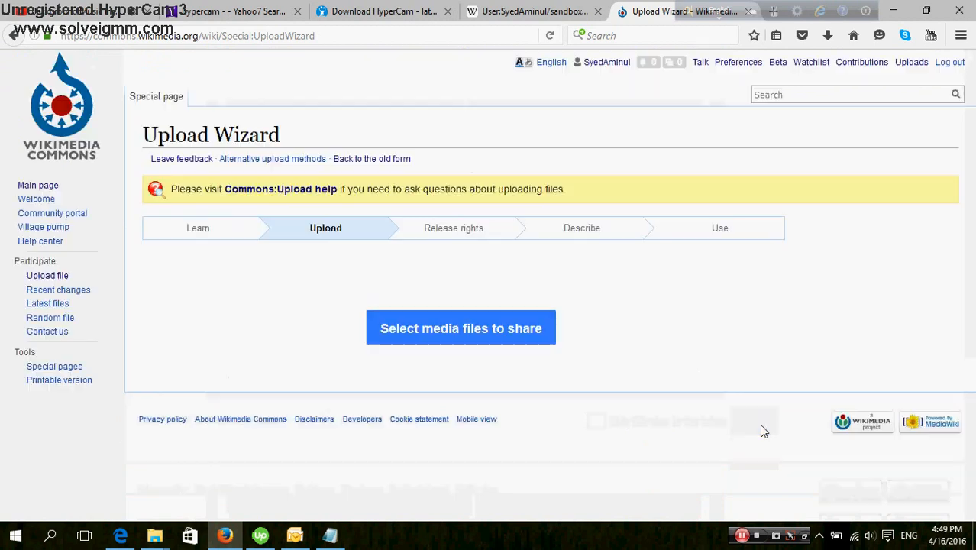
Select the moscot picture from the local Wikipedia works folder and upload it to the Upload Wizard.
{"action": "left_click", "coordinate": [515, 337]}
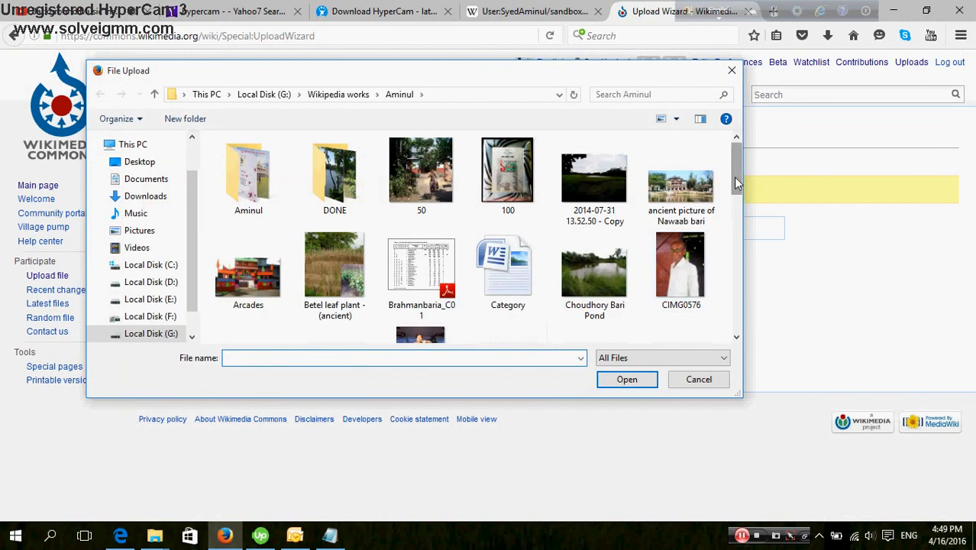
{"action": "left_click_drag", "start_coordinate": [735, 180], "coordinate": [735, 202]}
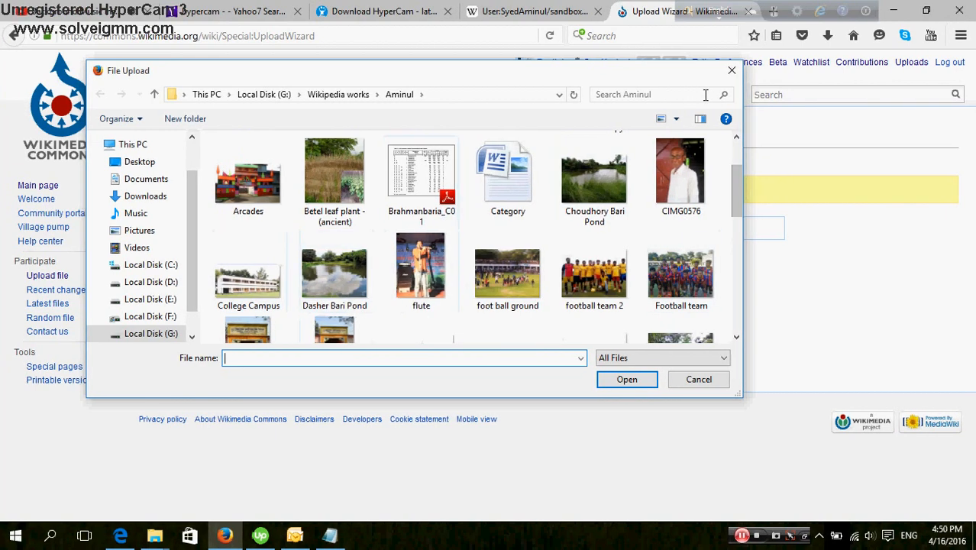
{"action": "left_click_drag", "start_coordinate": [733, 175], "coordinate": [738, 280]}
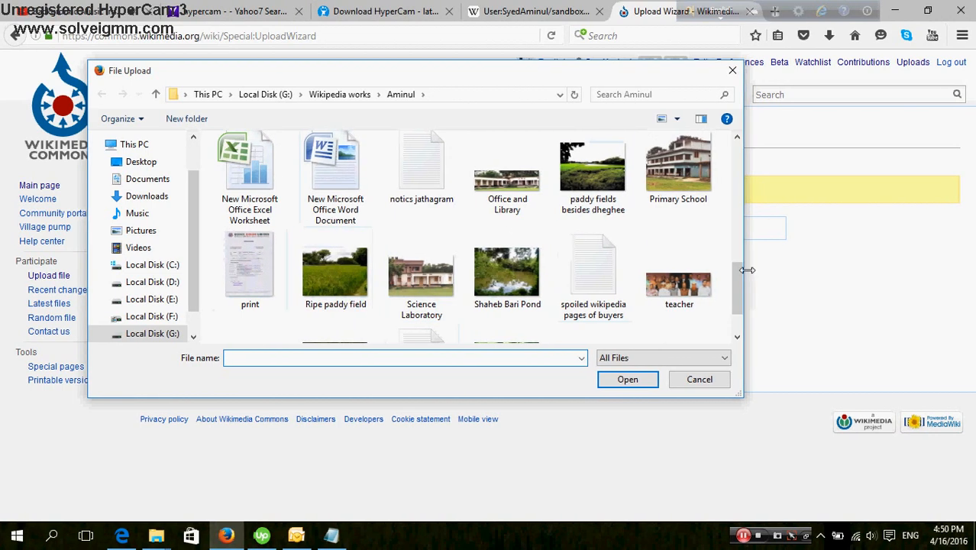
{"action": "left_click_drag", "start_coordinate": [736, 298], "coordinate": [751, 256]}
{"action": "left_click", "coordinate": [510, 263]}
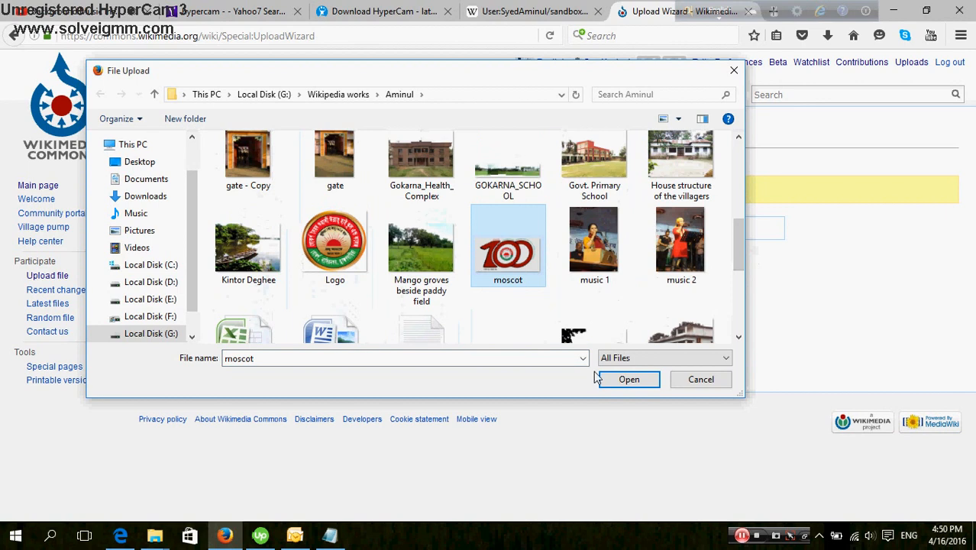
{"action": "left_click", "coordinate": [631, 387]}
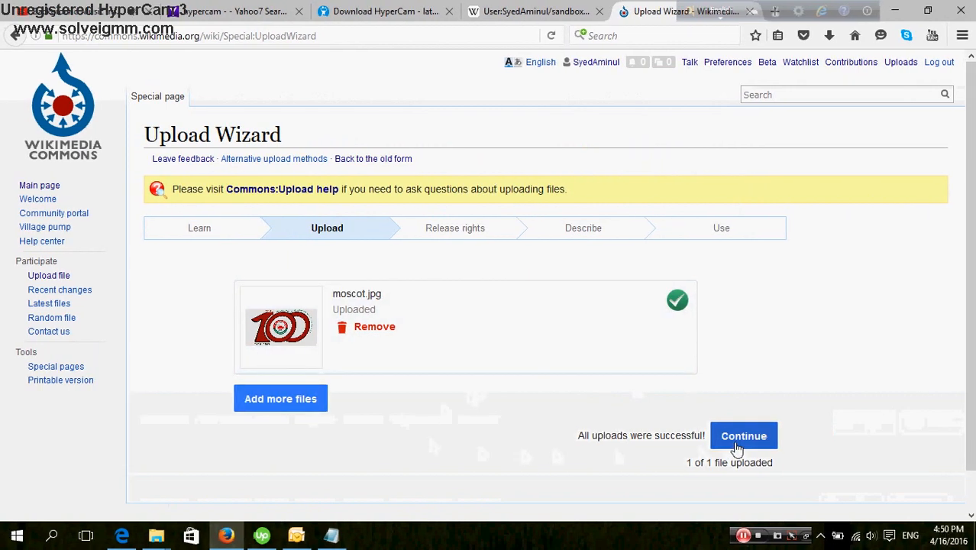
Continue to Release rights, declare the file as own work under Creative Commons Attribution ShareAlike 4.0, and proceed to Describe.
{"action": "left_click", "coordinate": [740, 447]}
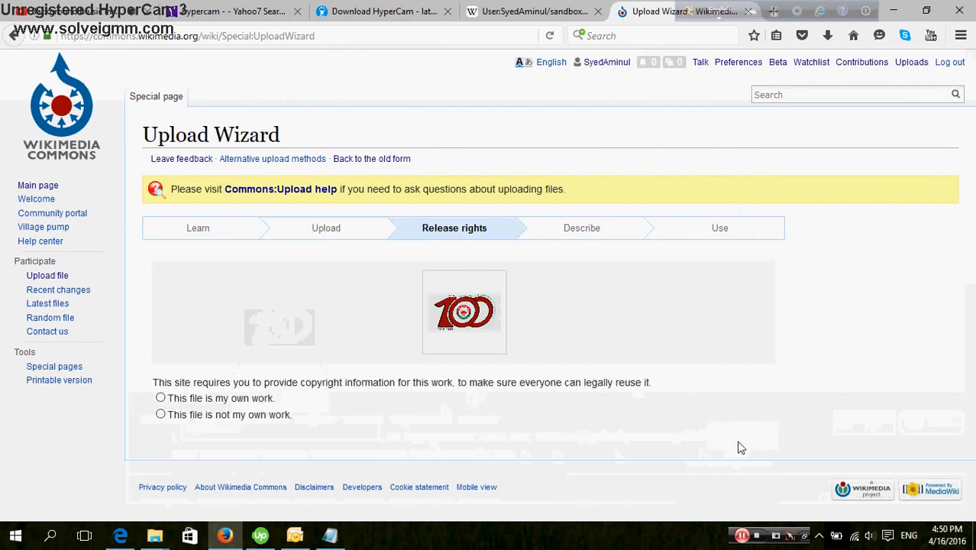
{"action": "left_click", "coordinate": [173, 400]}
{"action": "scroll", "coordinate": [902, 457], "scroll_direction": "down", "scroll_amount": 2}
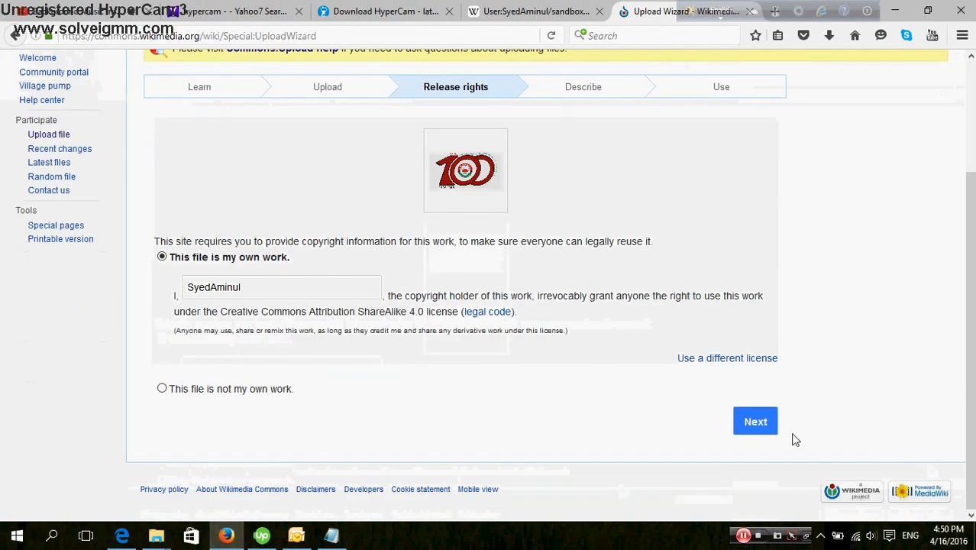
{"action": "left_click", "coordinate": [758, 434]}
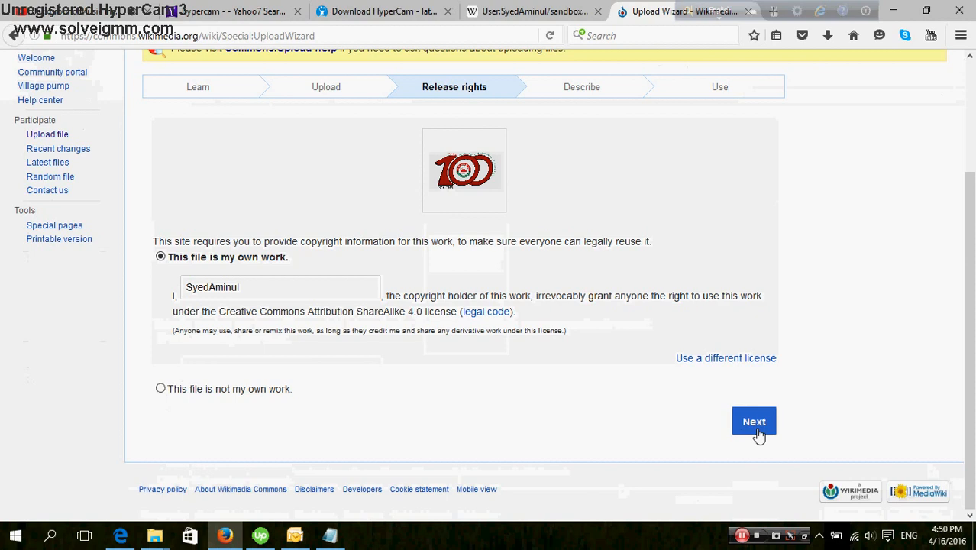
{"action": "left_click", "coordinate": [754, 422]}
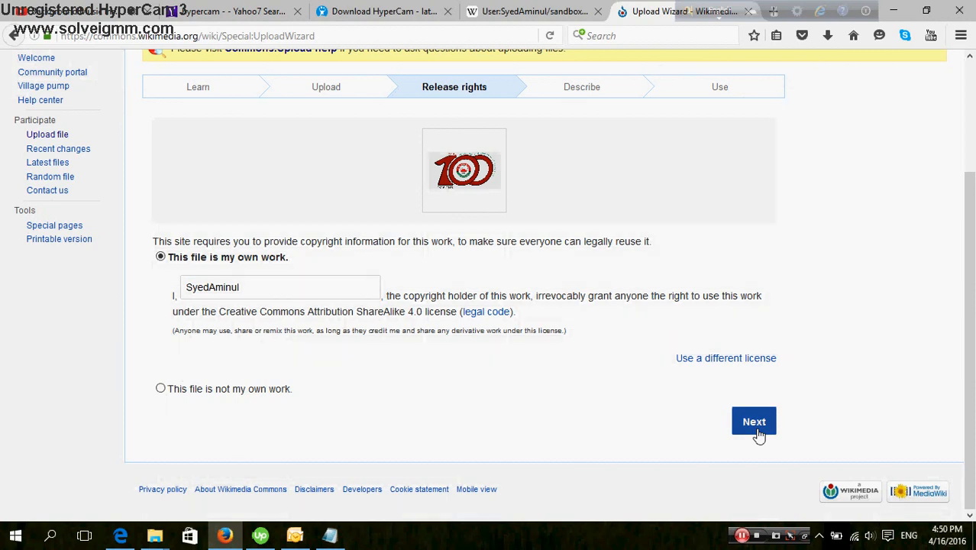
{"action": "left_click", "coordinate": [758, 433]}
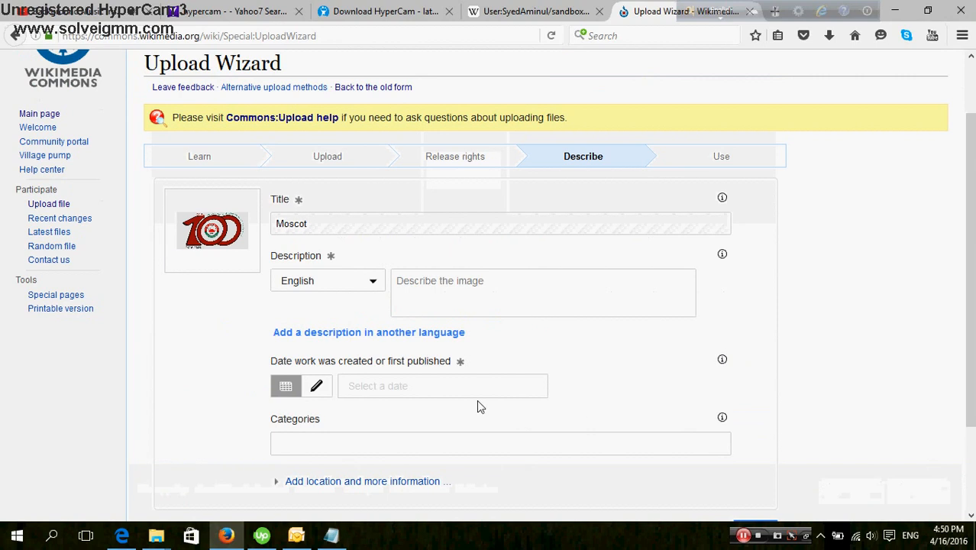
Title the picture "Moscot 1", describe it as "Moskot of the school" and set its creation date to 16 Apr 2016.
{"action": "left_click", "coordinate": [381, 225]}
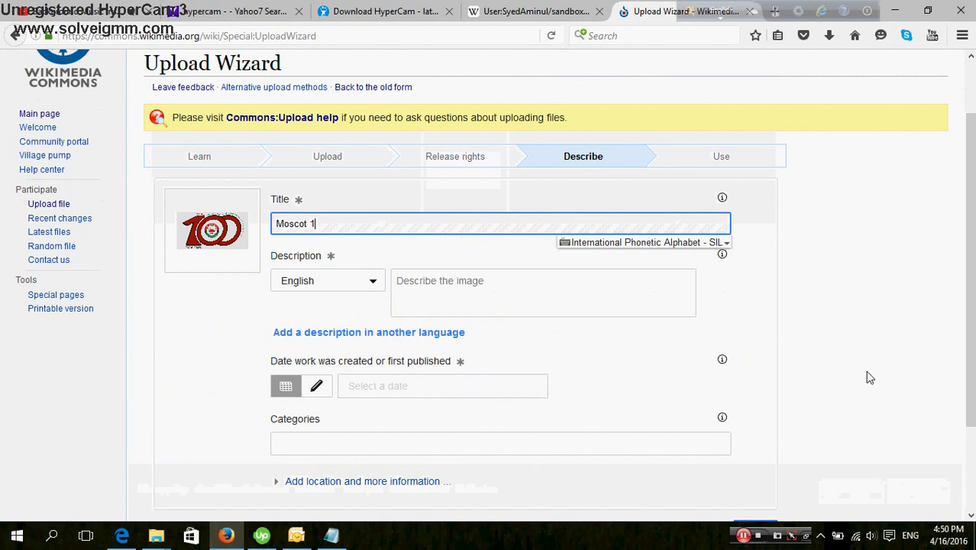
{"action": "left_click", "coordinate": [554, 294]}
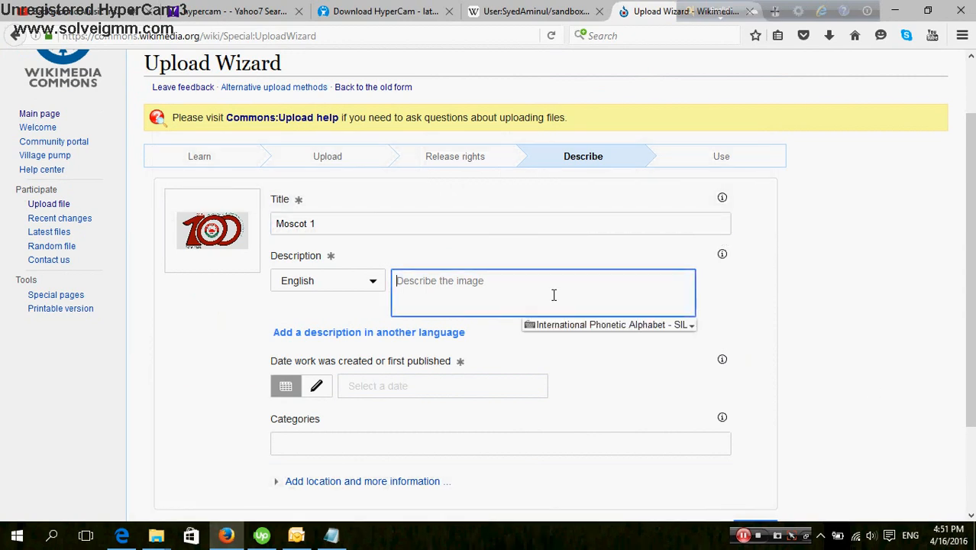
{"action": "type", "text": "Moskot of the school"}
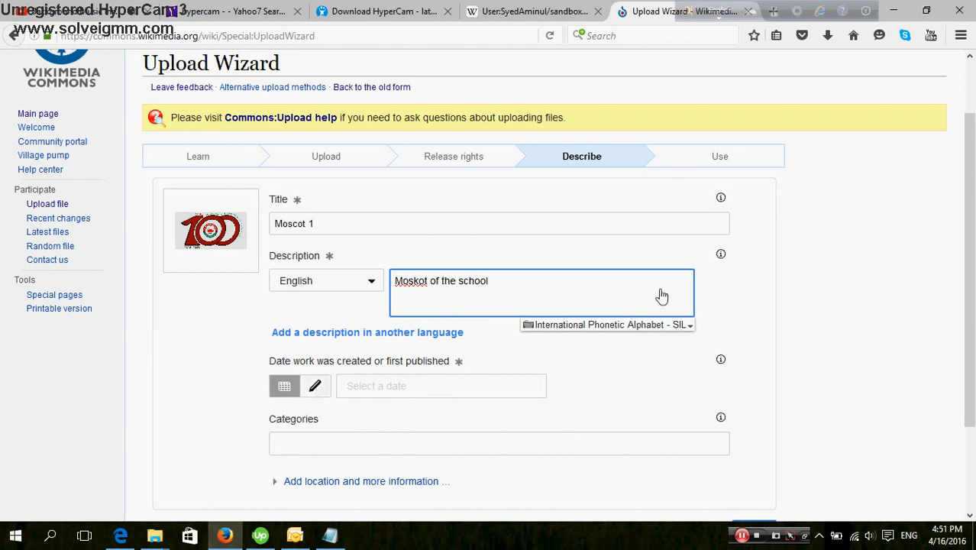
{"action": "left_click", "coordinate": [435, 386]}
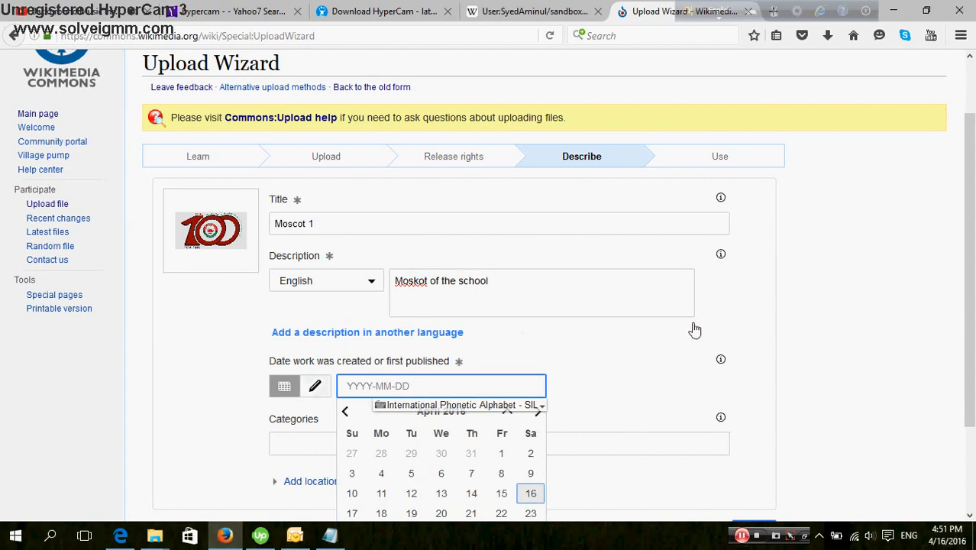
{"action": "scroll", "coordinate": [694, 331], "scroll_direction": "down", "scroll_amount": 3}
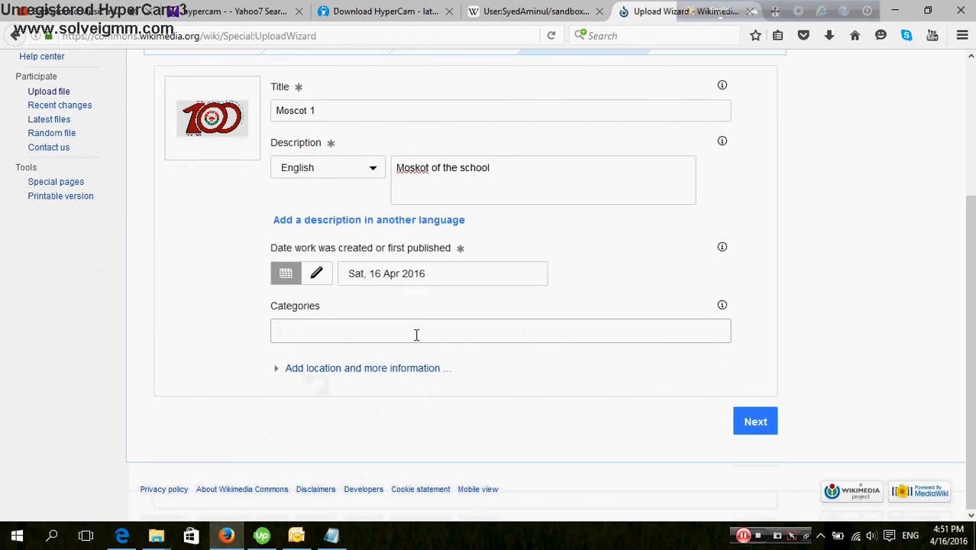
Add the category "Moskot" and submit the picture's details without correcting the form warning.
{"action": "left_click", "coordinate": [416, 335]}
{"action": "type", "text": "Mo"}
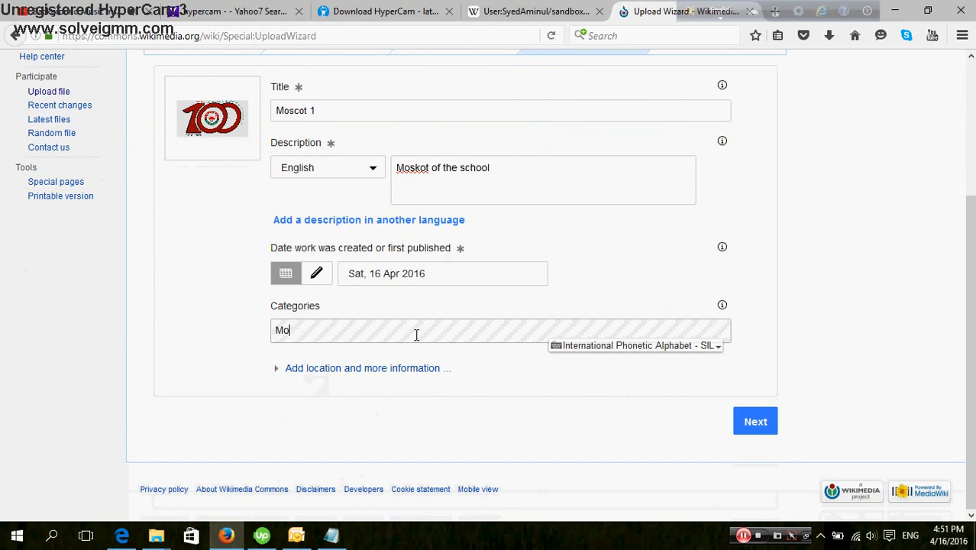
{"action": "type", "text": "skot"}
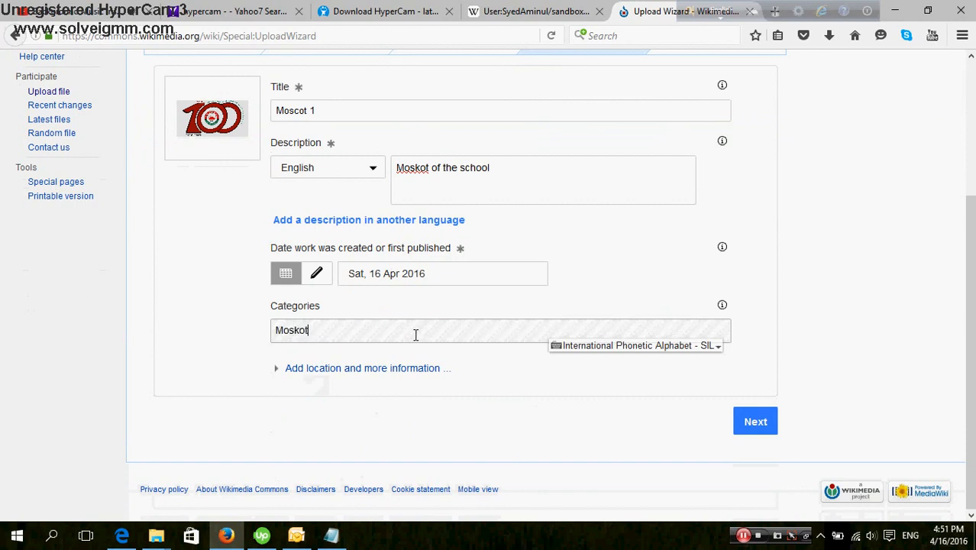
{"action": "left_click", "coordinate": [762, 429]}
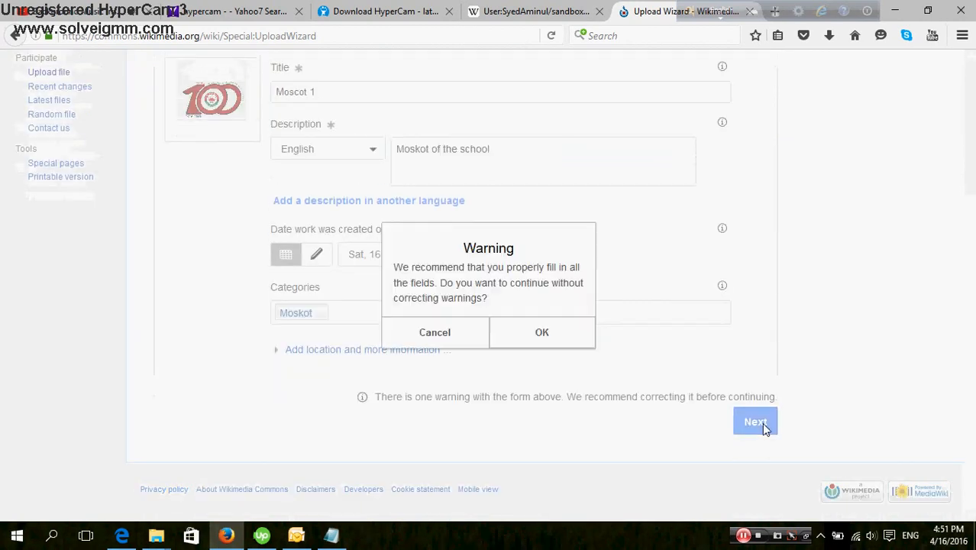
{"action": "left_click", "coordinate": [566, 340]}
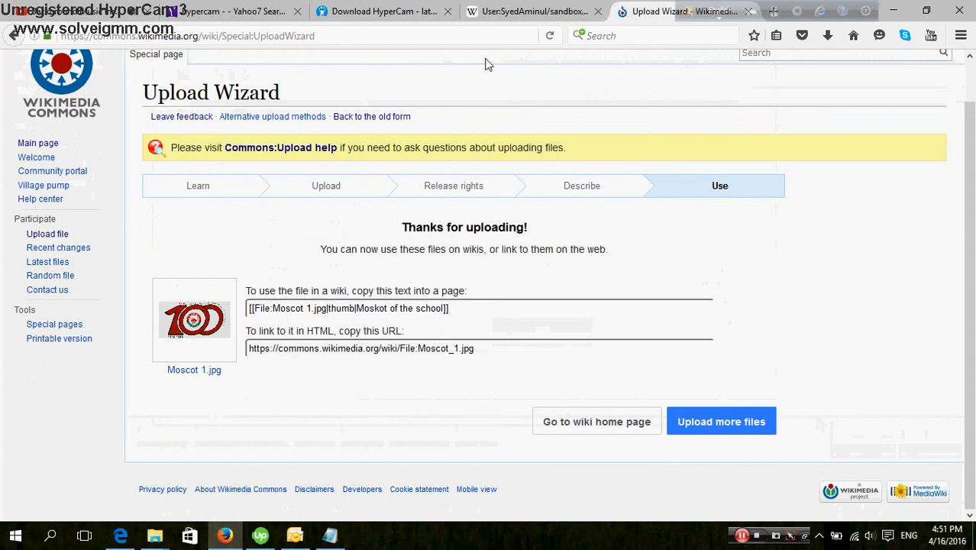
Return to the sandbox article and open its History section for editing.
{"action": "left_click", "coordinate": [511, 11]}
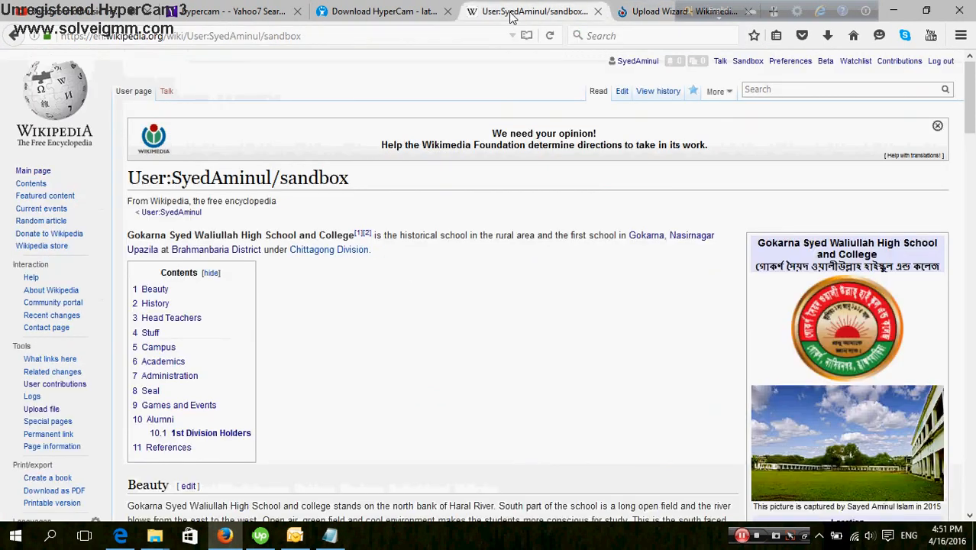
{"action": "scroll", "coordinate": [397, 359], "scroll_direction": "down", "scroll_amount": 15}
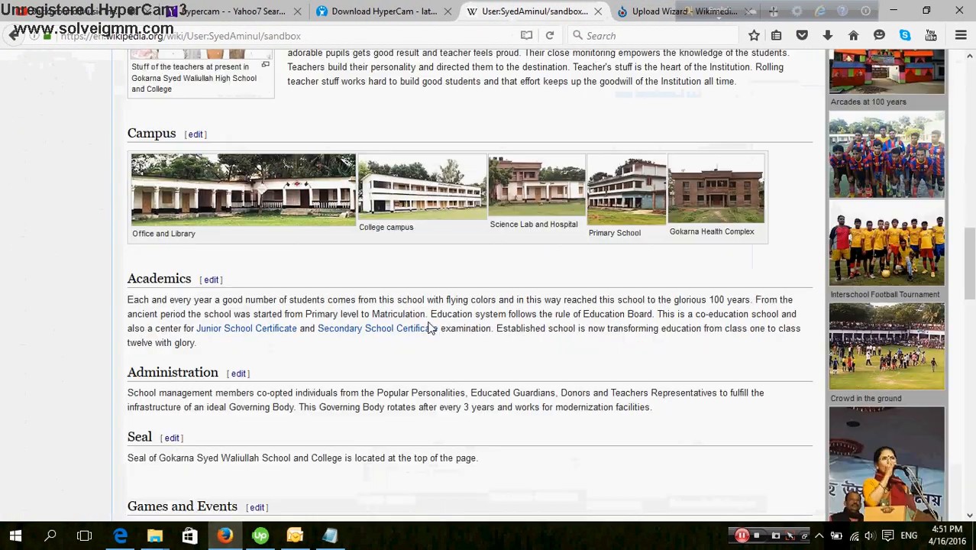
{"action": "scroll", "coordinate": [468, 325], "scroll_direction": "up", "scroll_amount": 12}
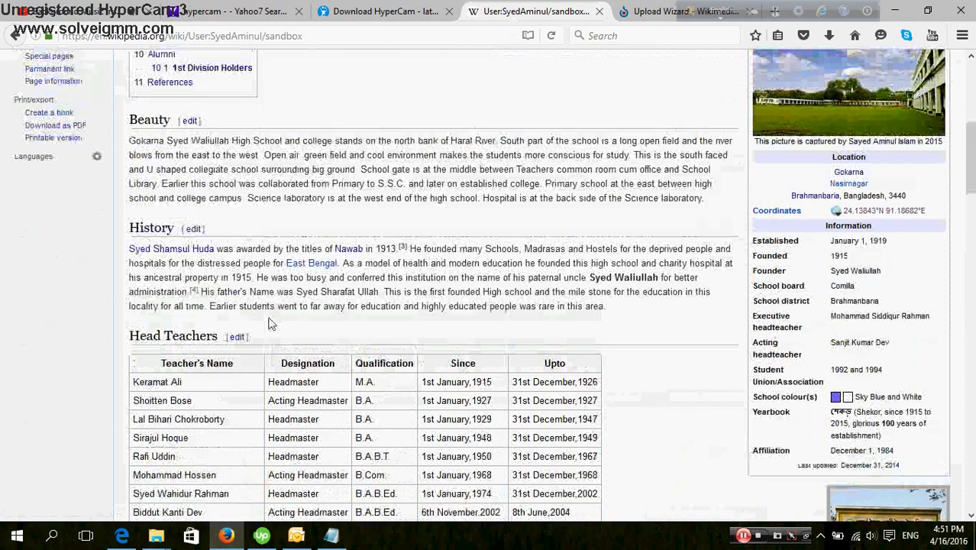
{"action": "scroll", "coordinate": [789, 374], "scroll_direction": "down", "scroll_amount": 15}
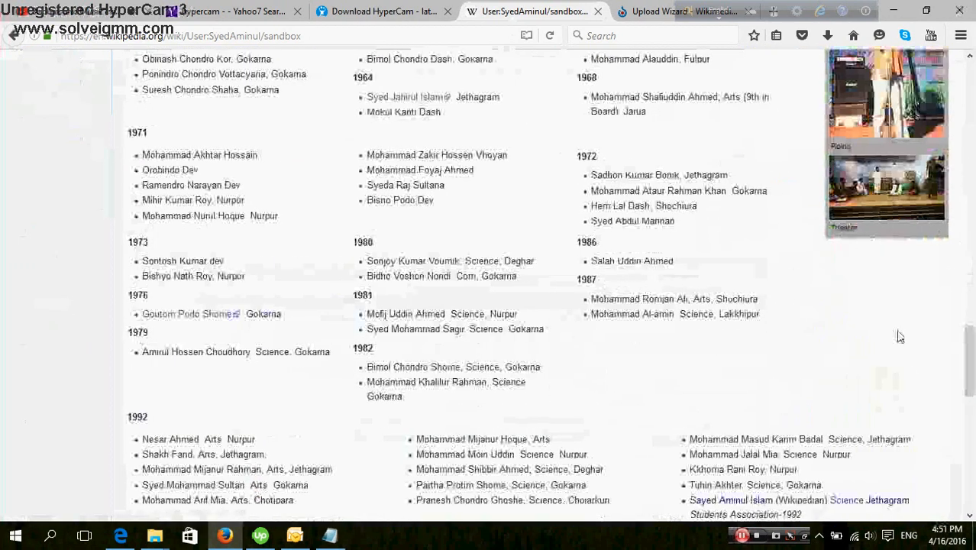
{"action": "scroll", "coordinate": [650, 367], "scroll_direction": "up", "scroll_amount": 12}
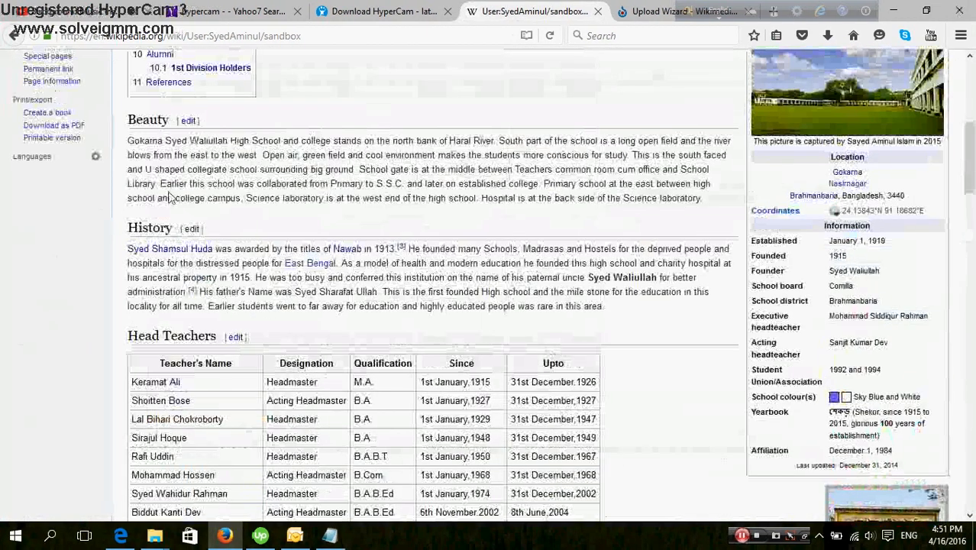
{"action": "left_click", "coordinate": [192, 230]}
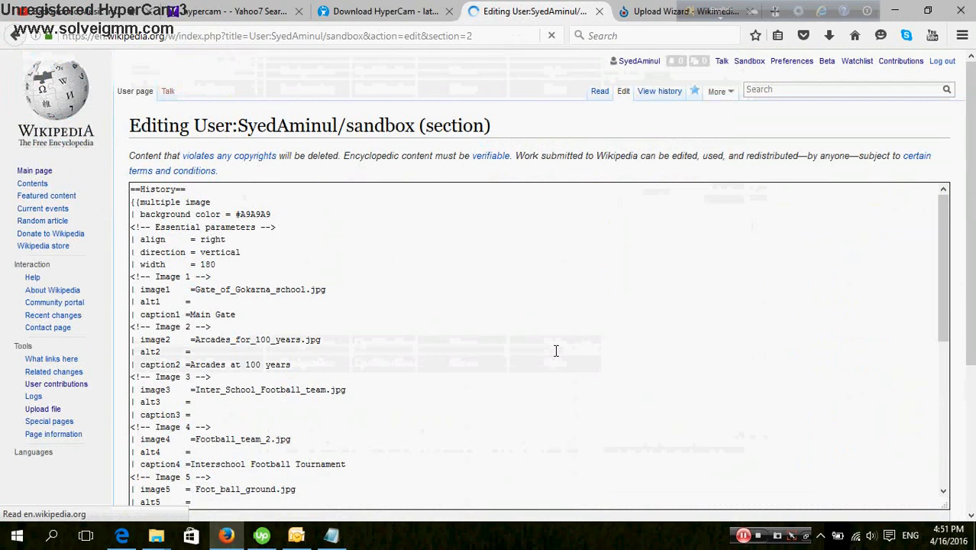
Duplicate the Image 8 block directly below itself in the multiple image template and number the copy's comment line Image 9.
{"action": "scroll", "coordinate": [333, 353], "scroll_direction": "down", "scroll_amount": 3}
{"action": "scroll", "coordinate": [333, 354], "scroll_direction": "down", "scroll_amount": 4}
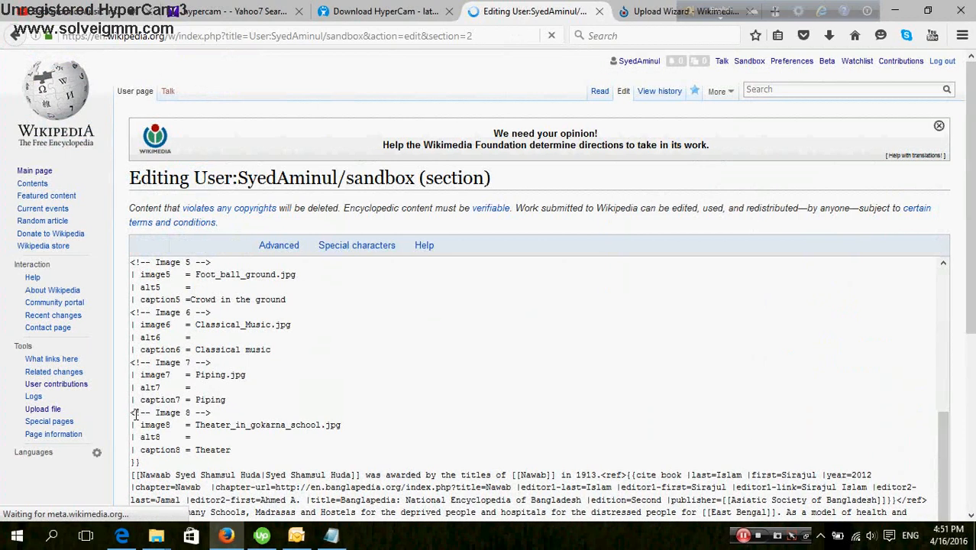
{"action": "scroll", "coordinate": [386, 373], "scroll_direction": "down", "scroll_amount": 3}
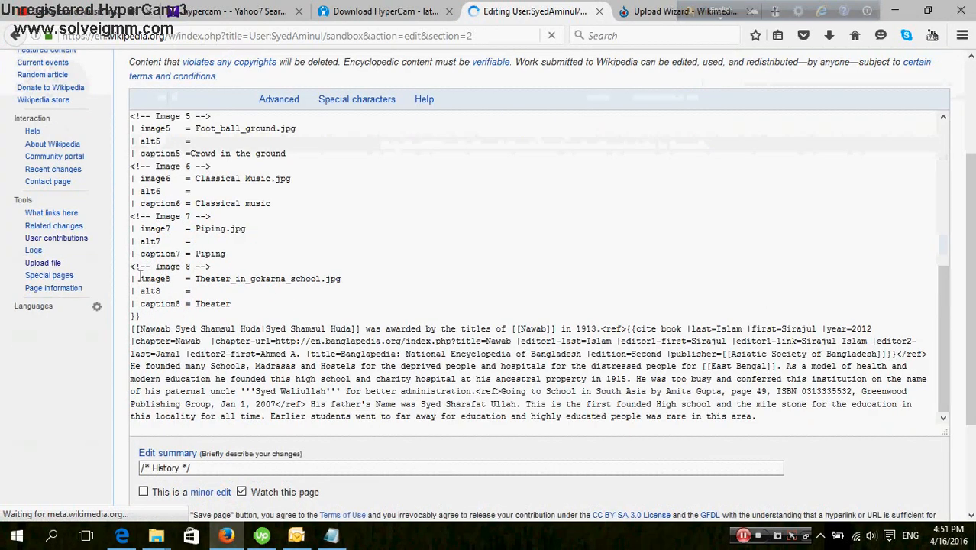
{"action": "scroll", "coordinate": [227, 248], "scroll_direction": "down", "scroll_amount": 2}
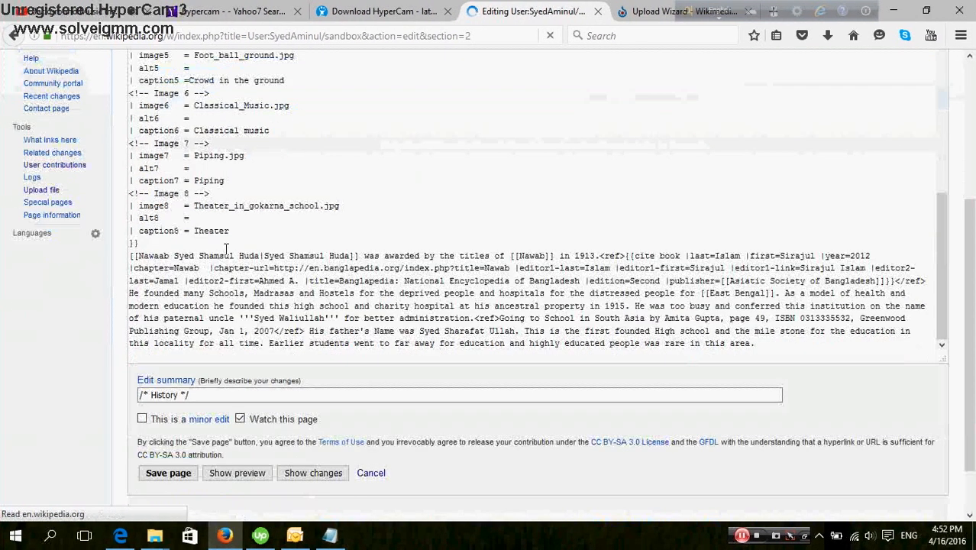
{"action": "left_click_drag", "start_coordinate": [230, 231], "coordinate": [132, 194]}
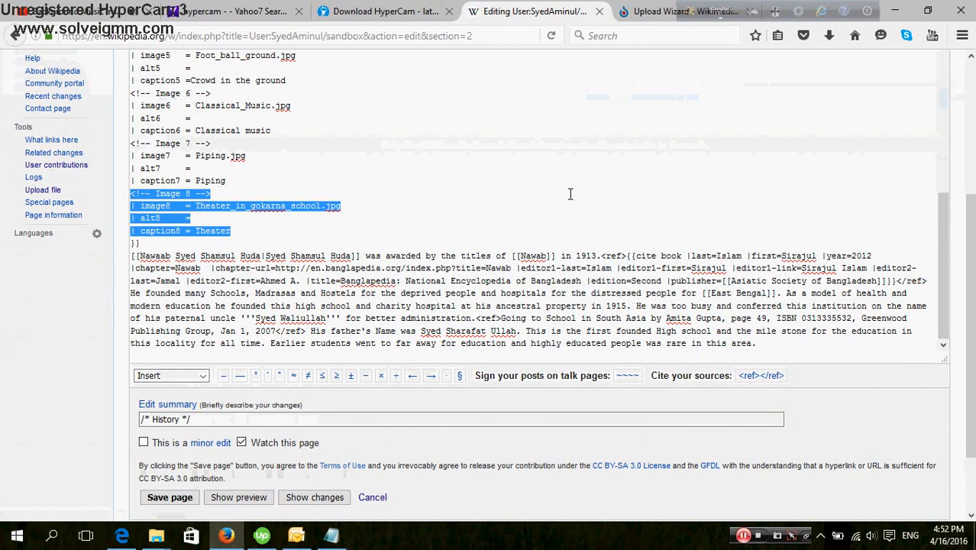
{"action": "left_click", "coordinate": [297, 231]}
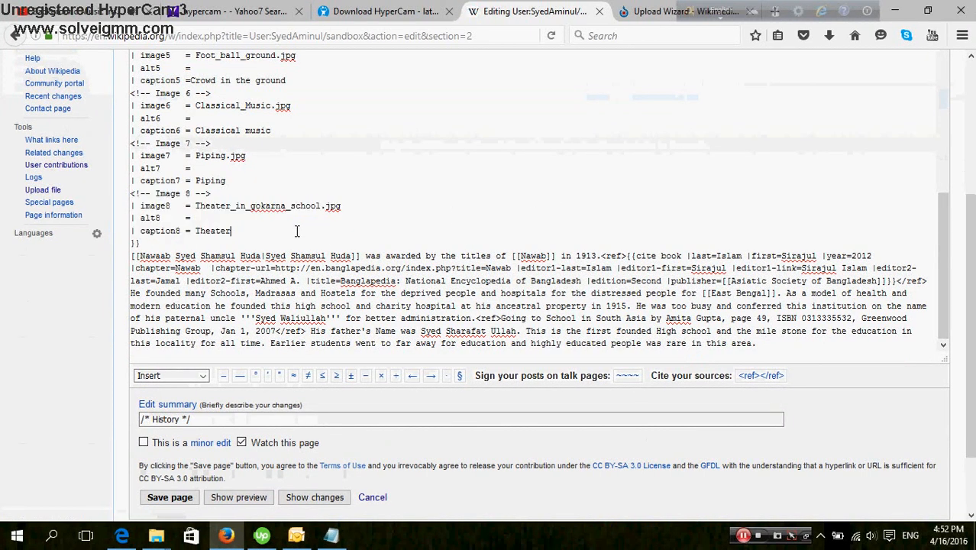
{"action": "key", "text": "Return"}
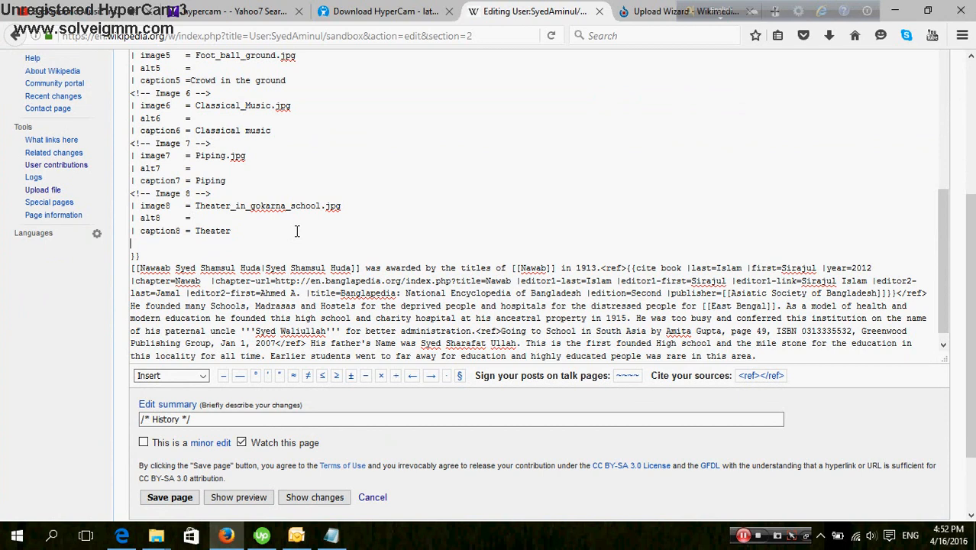
{"action": "type", "text": "<!-- Image 8 --> | image8   = Theater_in_gokarna_school.jpg | alt8     = | caption8 = Theater"}
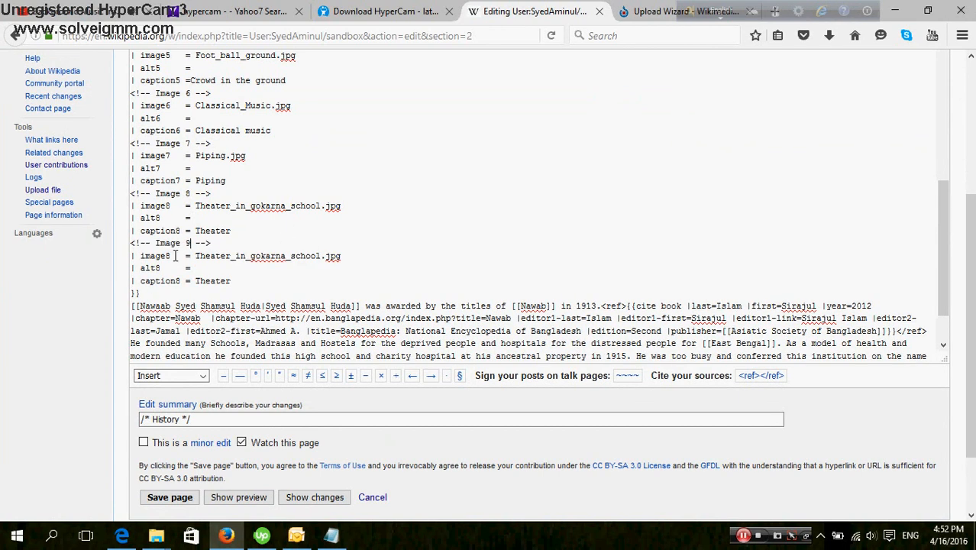
Renumber the image and alt parameters of the Image 9 block to 9 and remove the number from its caption parameter.
{"action": "left_click", "coordinate": [168, 259]}
{"action": "key", "text": "Delete"}
{"action": "type", "text": "9"}
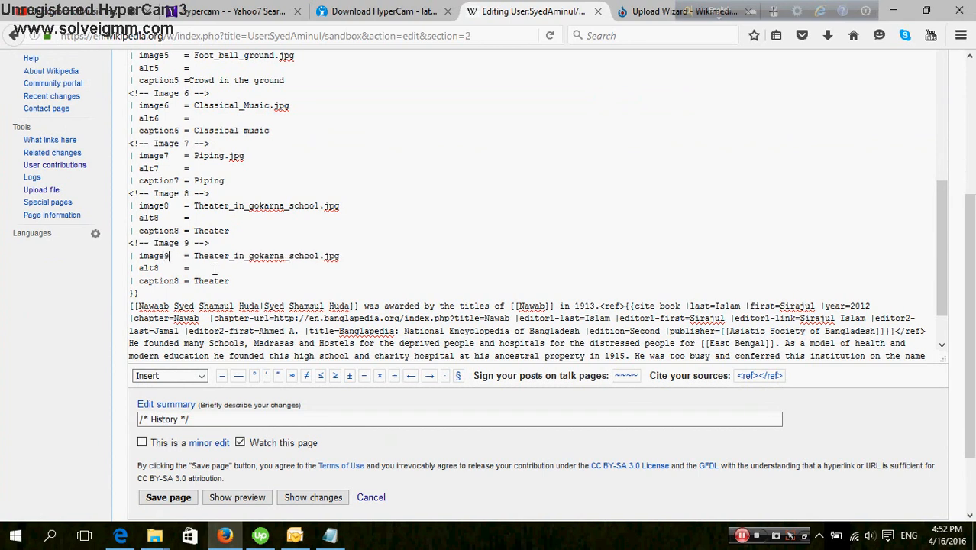
{"action": "left_click", "coordinate": [160, 268]}
{"action": "type", "text": "9"}
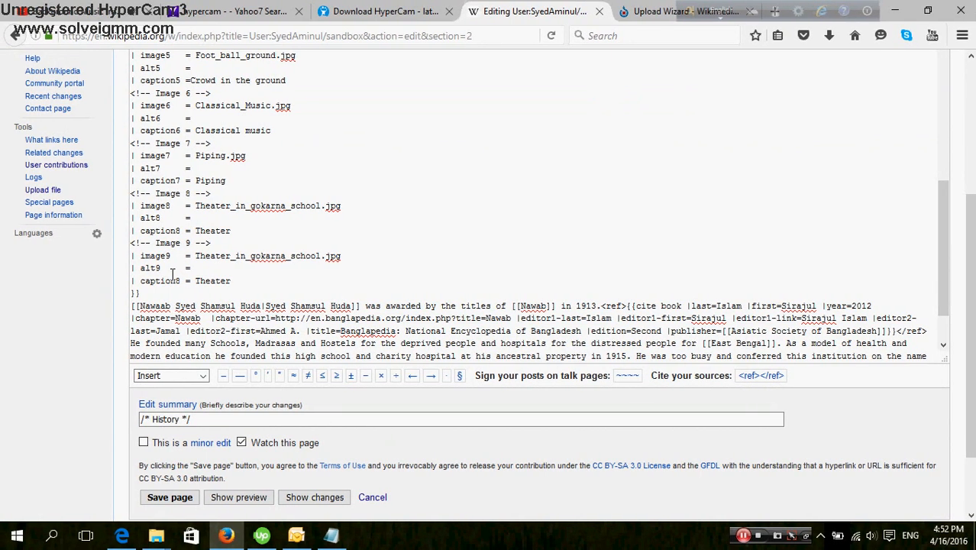
{"action": "left_click", "coordinate": [174, 280]}
{"action": "key", "text": "Delete"}
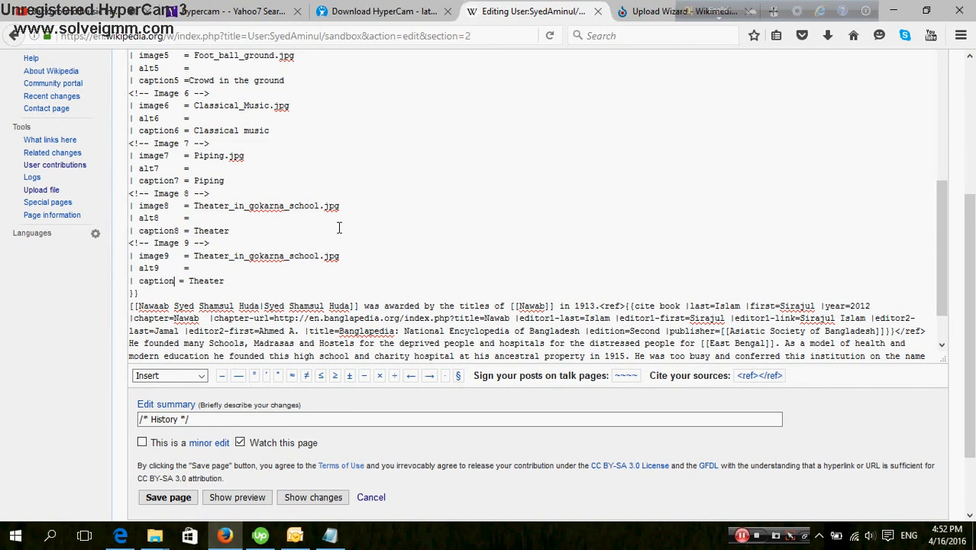
Copy the HTML link URL of the uploaded picture Moscot 1.jpg from the Commons Upload Wizard page.
{"action": "left_click", "coordinate": [657, 11]}
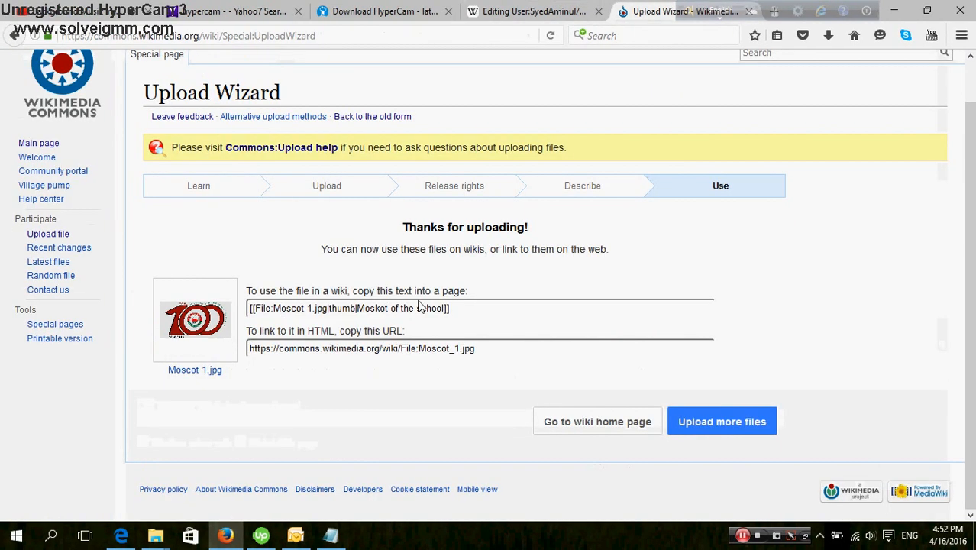
{"action": "double_click", "coordinate": [468, 348]}
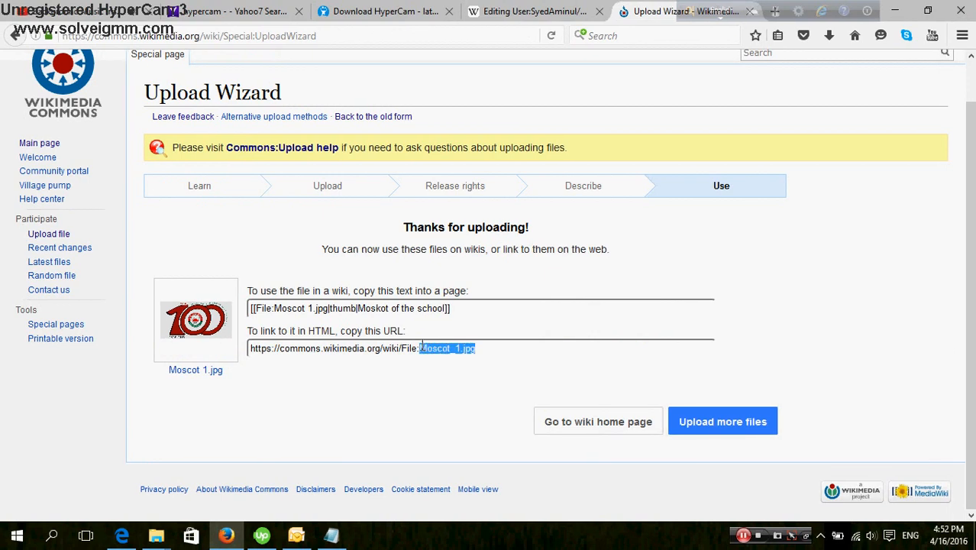
{"action": "left_click_drag", "start_coordinate": [421, 349], "coordinate": [251, 348]}
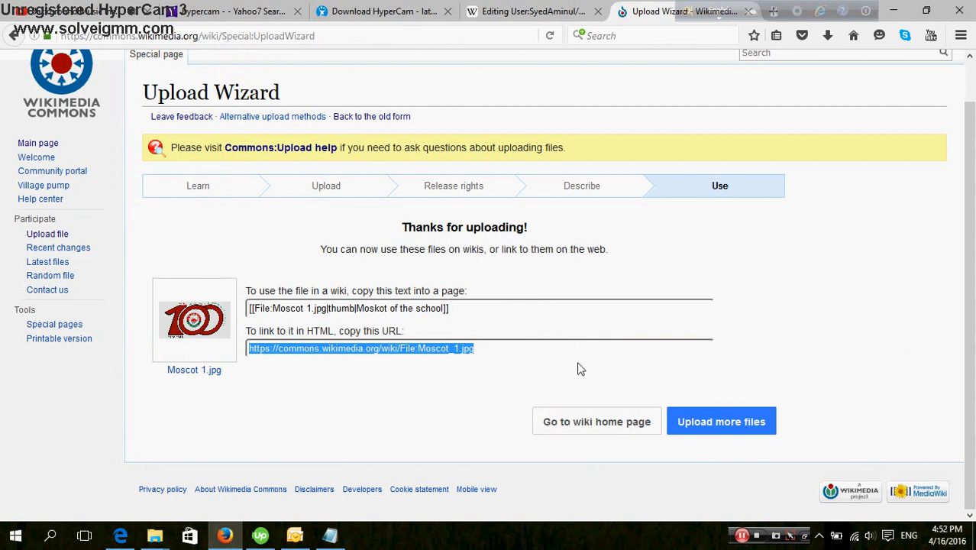
{"action": "left_click", "coordinate": [473, 403]}
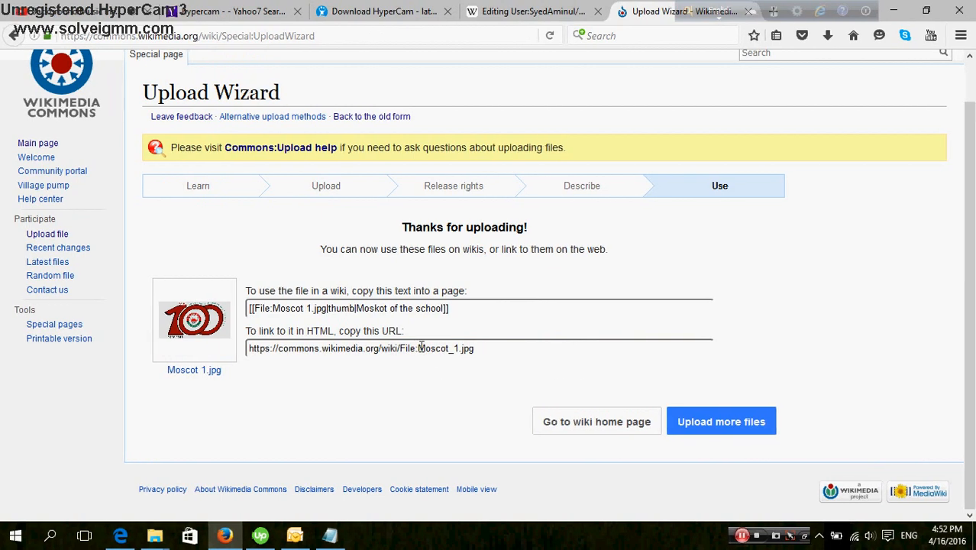
{"action": "left_click", "coordinate": [423, 347]}
{"action": "key", "text": "ctrl+c"}
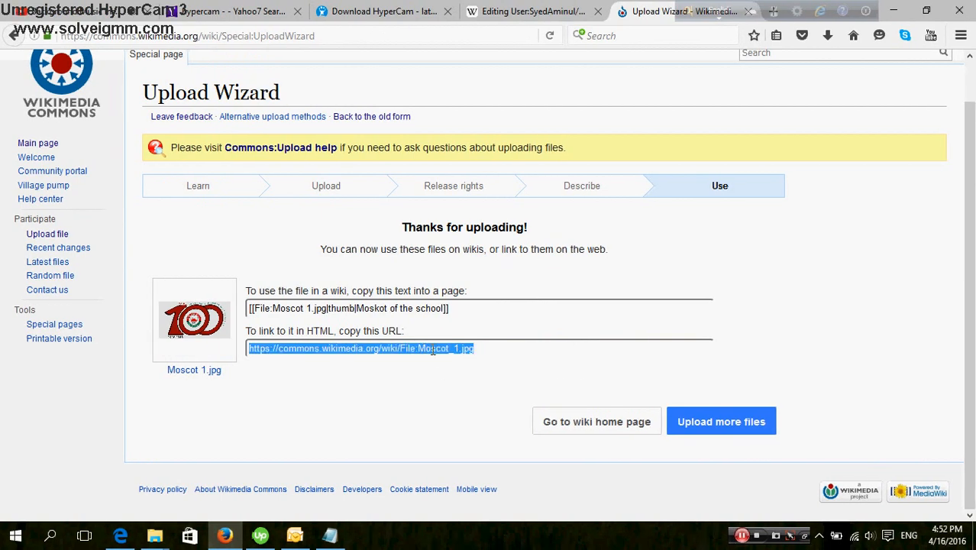
Switch to Notepad, paste the picture's URL there and copy only its file name part, Moscot_1.jpg.
{"action": "left_click", "coordinate": [330, 535]}
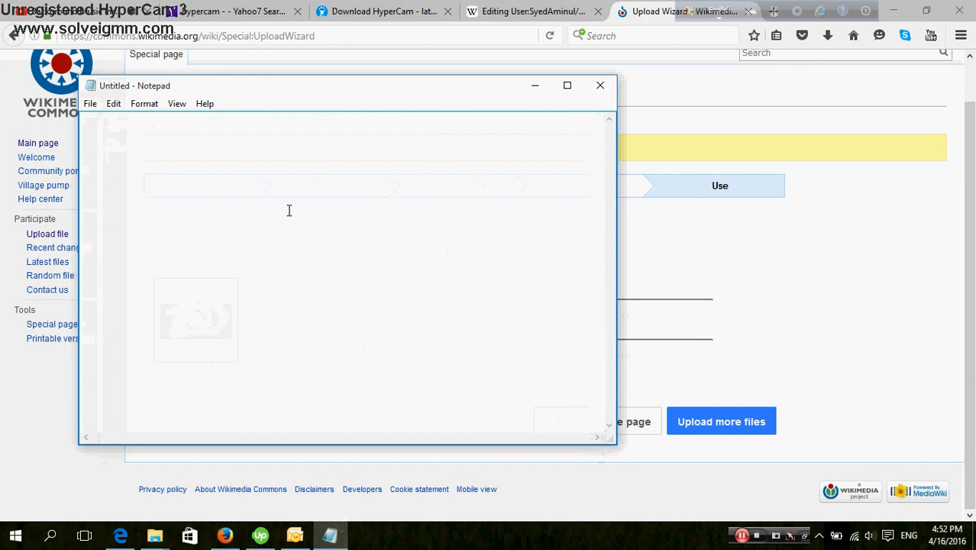
{"action": "key", "text": "ctrl+v"}
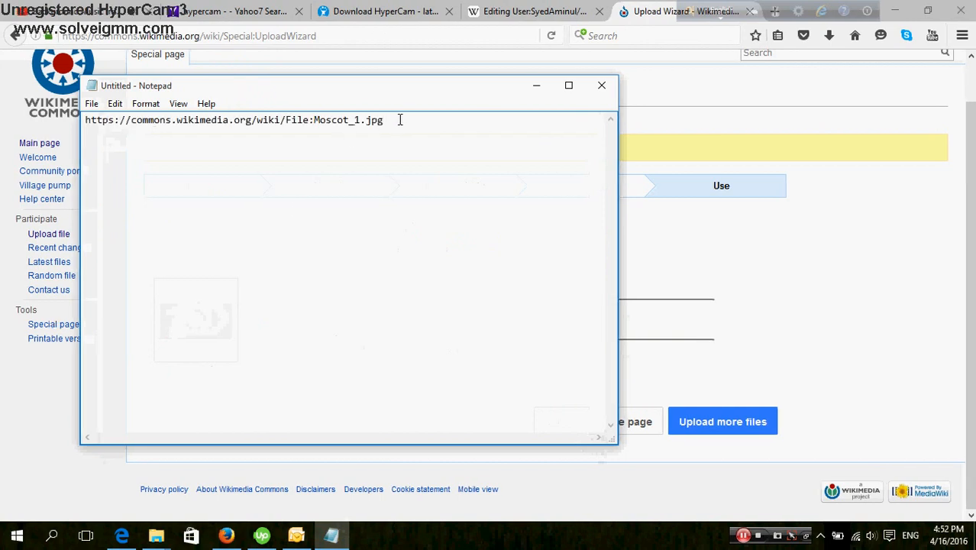
{"action": "left_click_drag", "start_coordinate": [398, 119], "coordinate": [314, 120]}
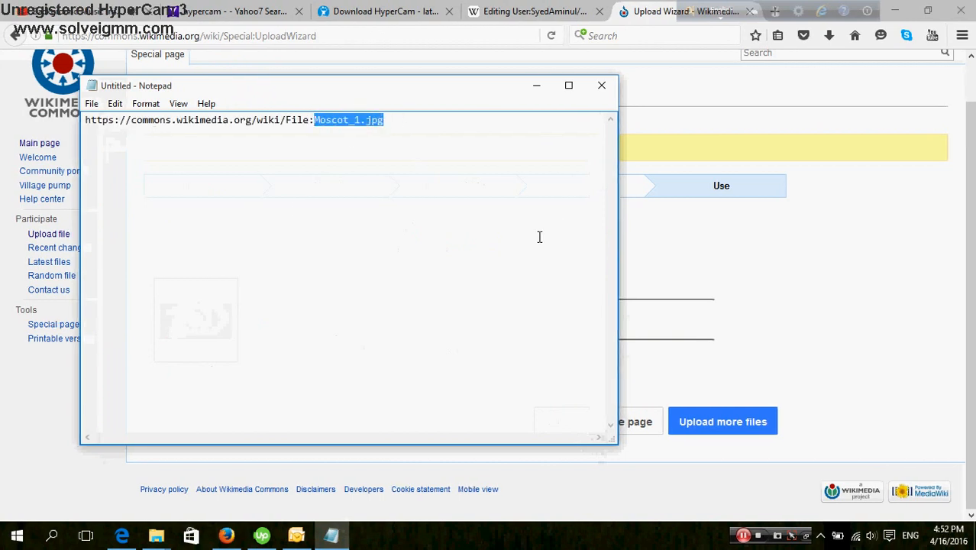
{"action": "left_click", "coordinate": [537, 85]}
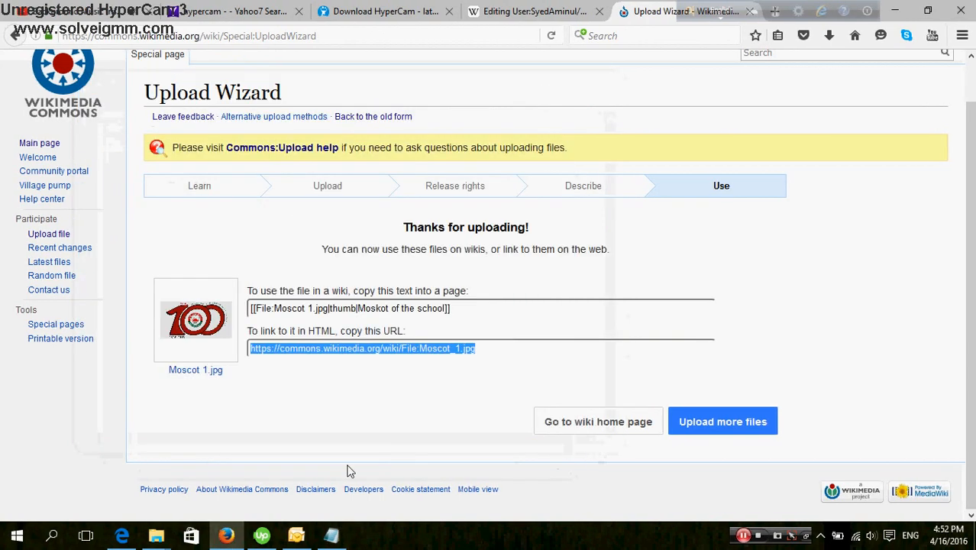
In the sandbox's Image 9 block, replace the file name with Moscot_1.jpg and the caption text with "Moskot".
{"action": "left_click", "coordinate": [494, 17]}
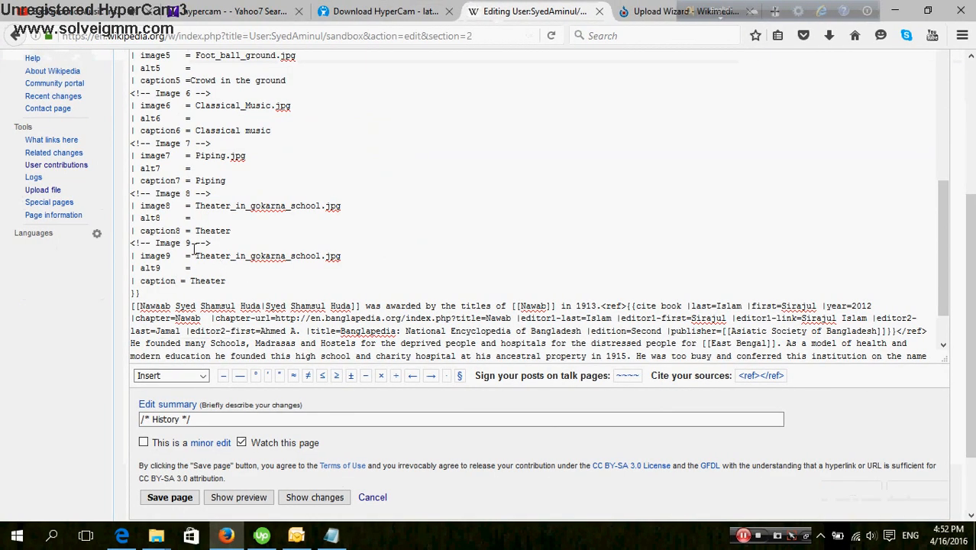
{"action": "left_click_drag", "start_coordinate": [197, 255], "coordinate": [317, 254]}
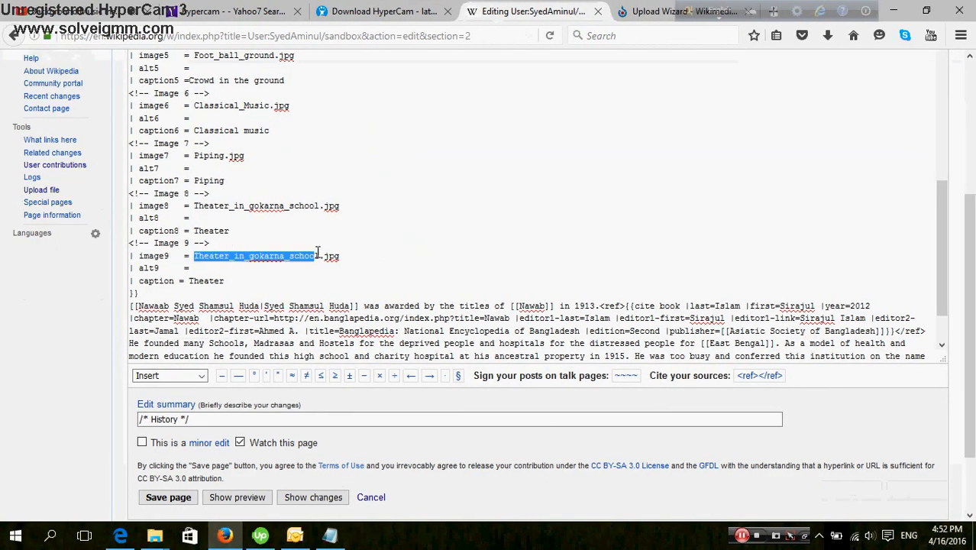
{"action": "type", "text": "Moscot_1.jpg"}
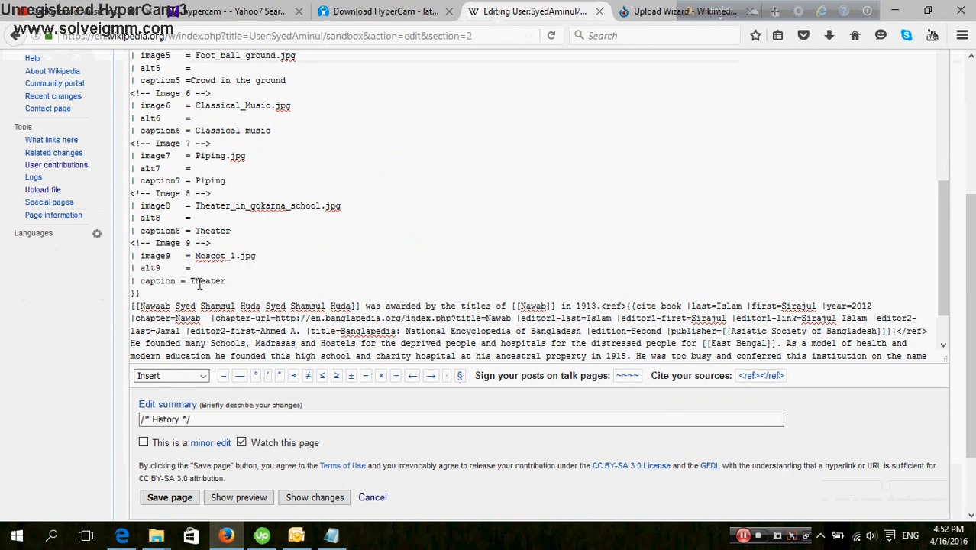
{"action": "left_click_drag", "start_coordinate": [192, 281], "coordinate": [227, 281]}
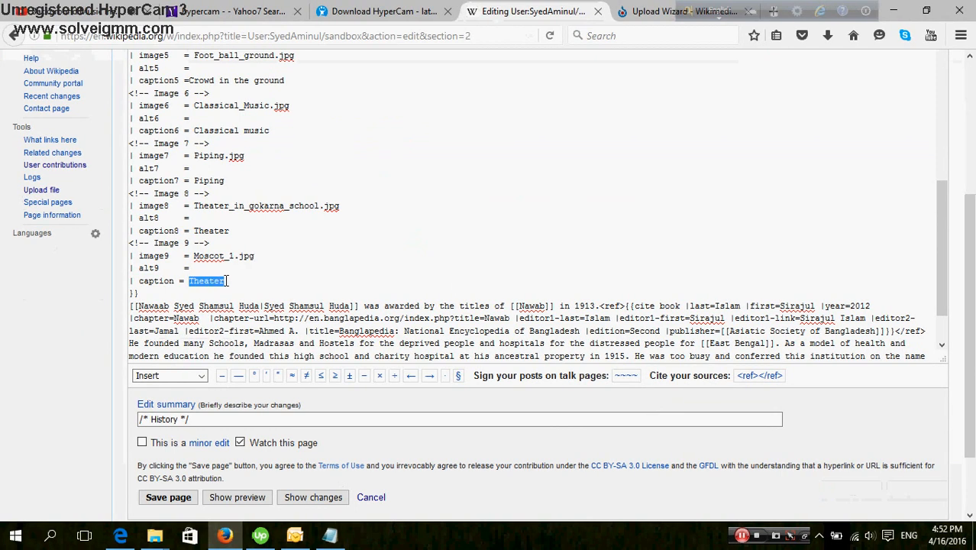
{"action": "type", "text": "Mosko"}
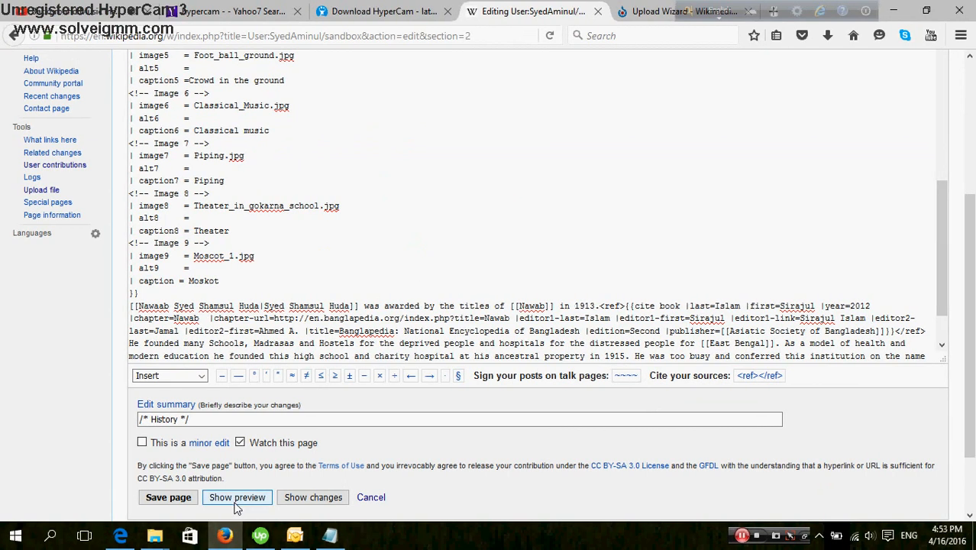
Preview the edited History section with its picture column and save the page.
{"action": "left_click", "coordinate": [236, 502]}
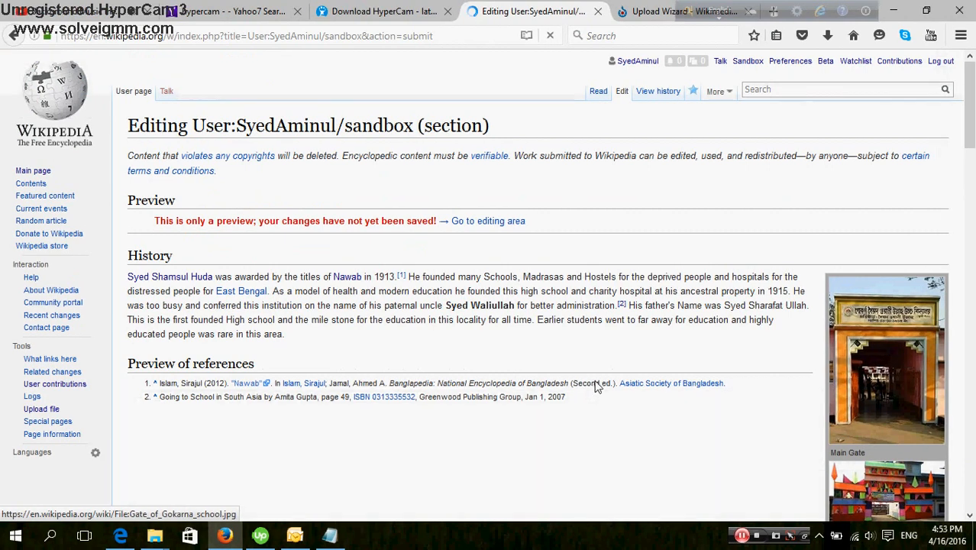
{"action": "scroll", "coordinate": [596, 387], "scroll_direction": "down", "scroll_amount": 10}
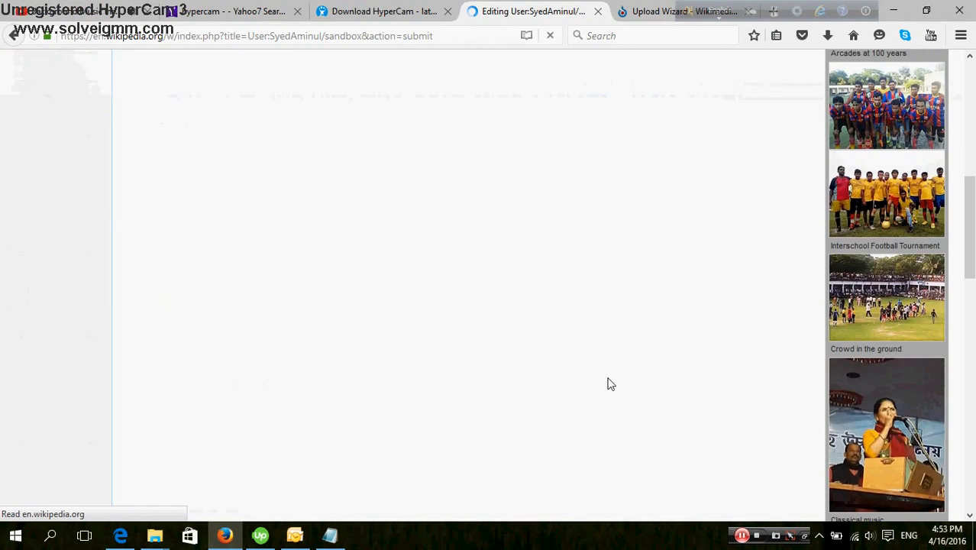
{"action": "scroll", "coordinate": [609, 382], "scroll_direction": "down", "scroll_amount": 8}
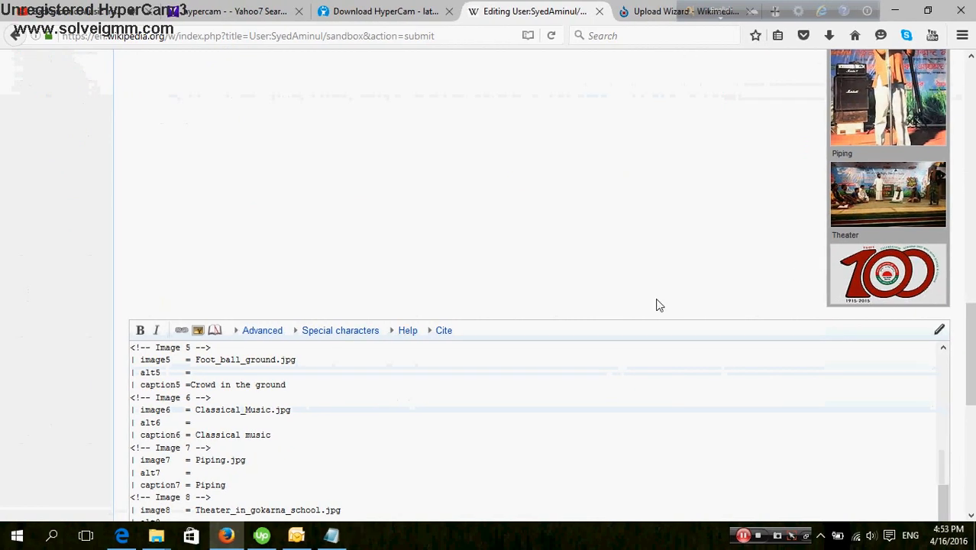
{"action": "scroll", "coordinate": [578, 320], "scroll_direction": "down", "scroll_amount": 3}
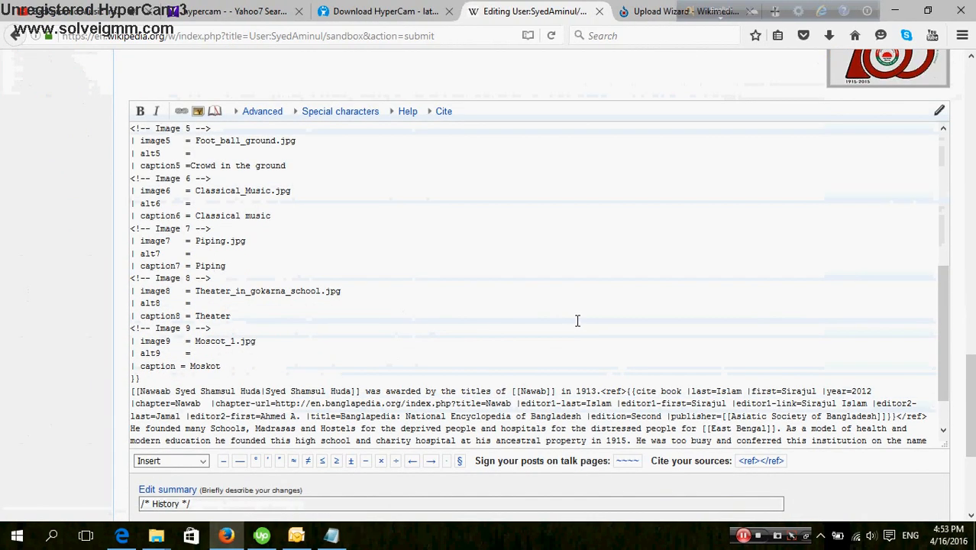
{"action": "scroll", "coordinate": [463, 331], "scroll_direction": "down", "scroll_amount": 1}
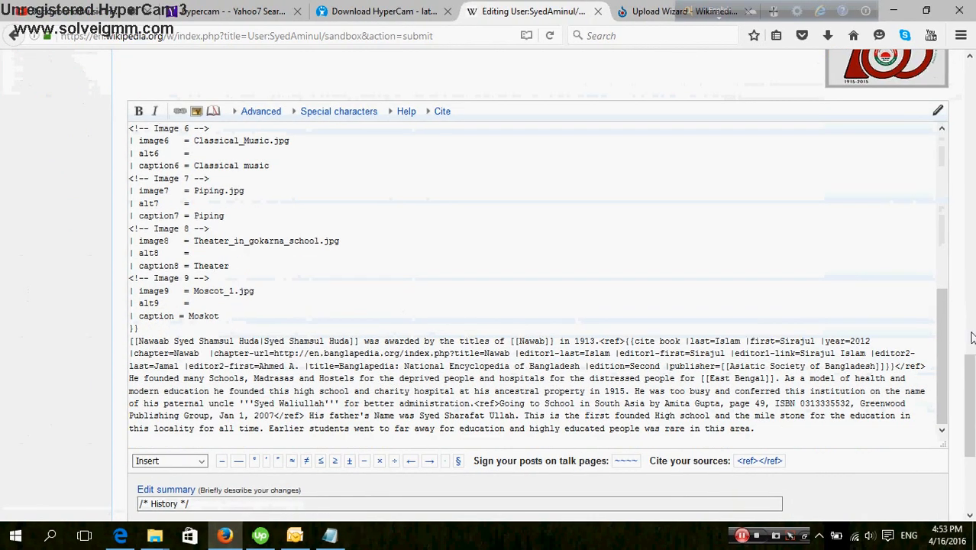
{"action": "scroll", "coordinate": [815, 471], "scroll_direction": "down", "scroll_amount": 3}
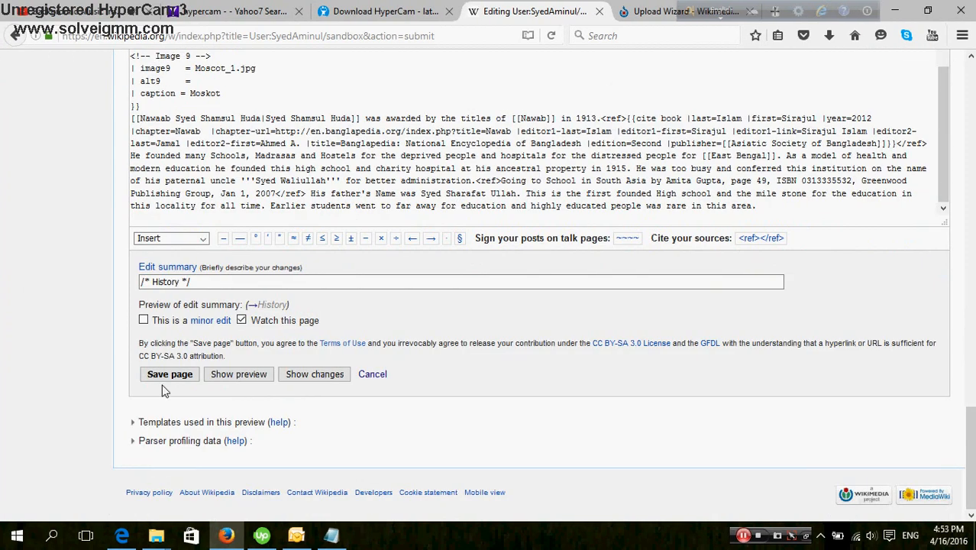
{"action": "left_click", "coordinate": [168, 375]}
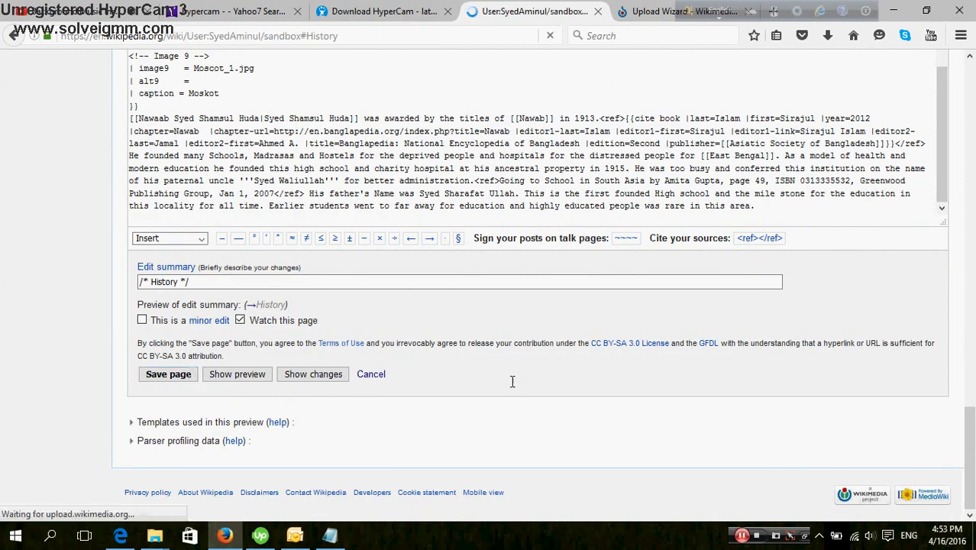
Look through the saved sandbox article from the introduction to the references, including the picture column with the added mascot image.
{"action": "scroll", "coordinate": [576, 397], "scroll_direction": "down", "scroll_amount": 3}
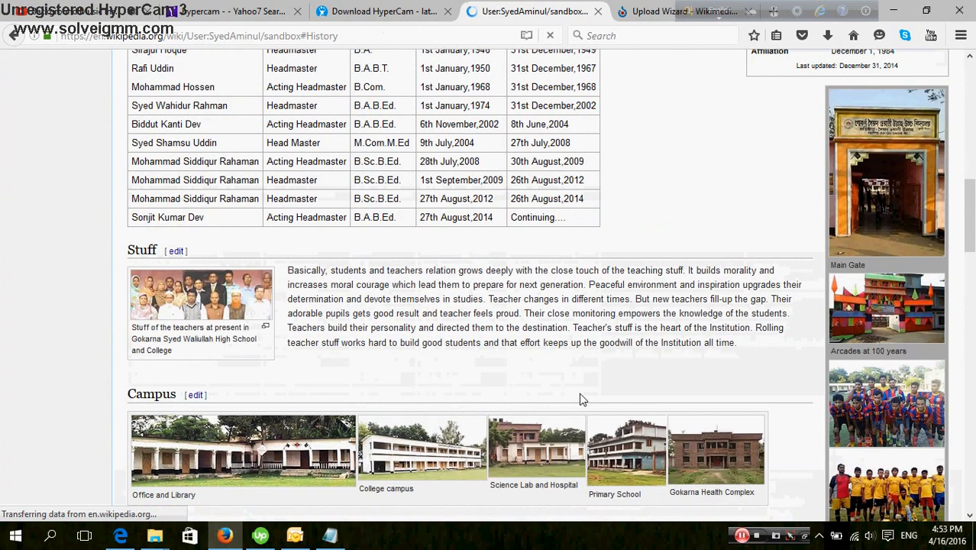
{"action": "scroll", "coordinate": [579, 393], "scroll_direction": "down", "scroll_amount": 5}
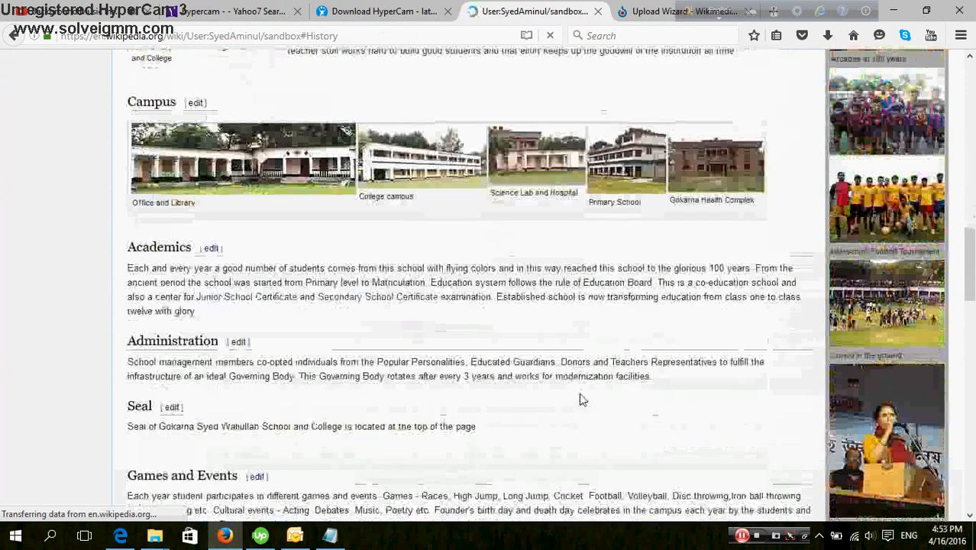
{"action": "scroll", "coordinate": [579, 398], "scroll_direction": "down", "scroll_amount": 3}
{"action": "scroll", "coordinate": [579, 399], "scroll_direction": "down", "scroll_amount": 5}
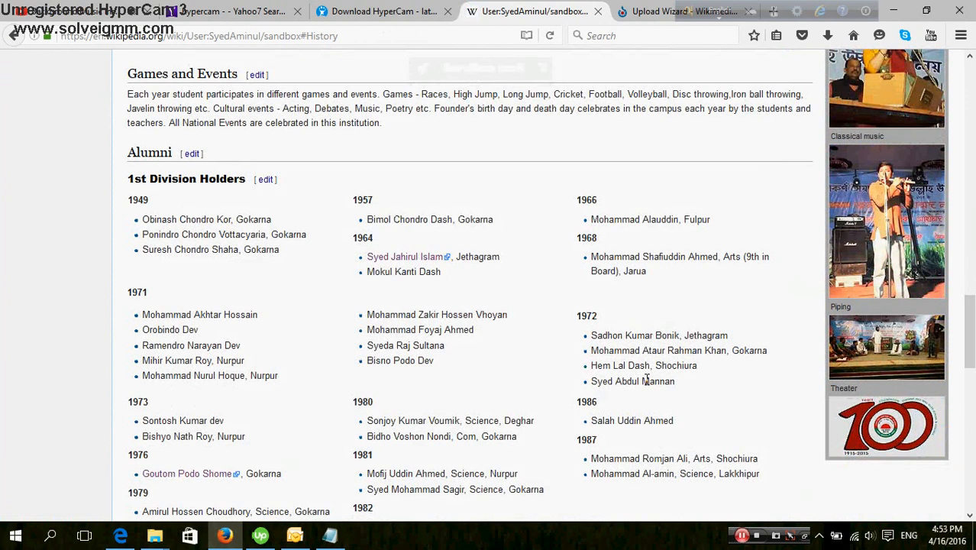
{"action": "scroll", "coordinate": [646, 380], "scroll_direction": "down", "scroll_amount": 3}
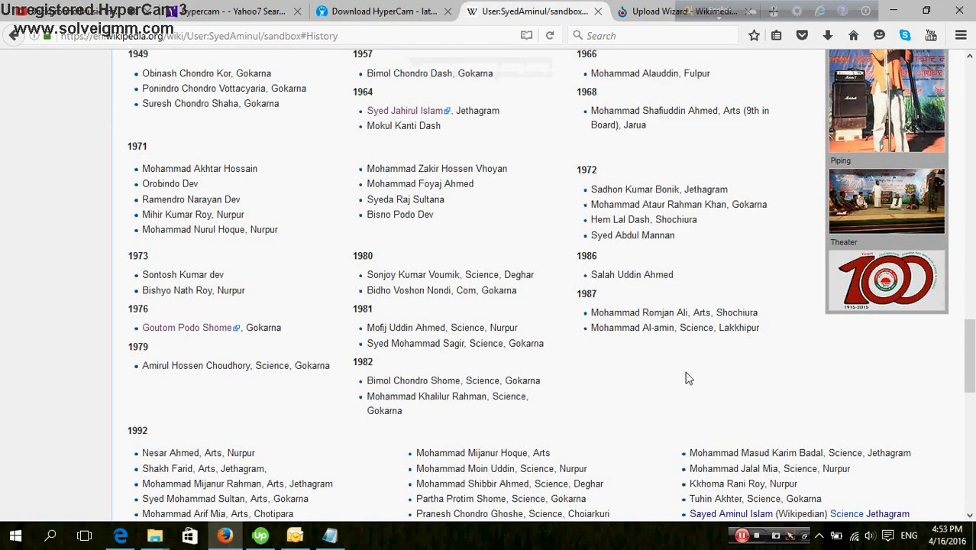
{"action": "scroll", "coordinate": [687, 378], "scroll_direction": "down", "scroll_amount": 10}
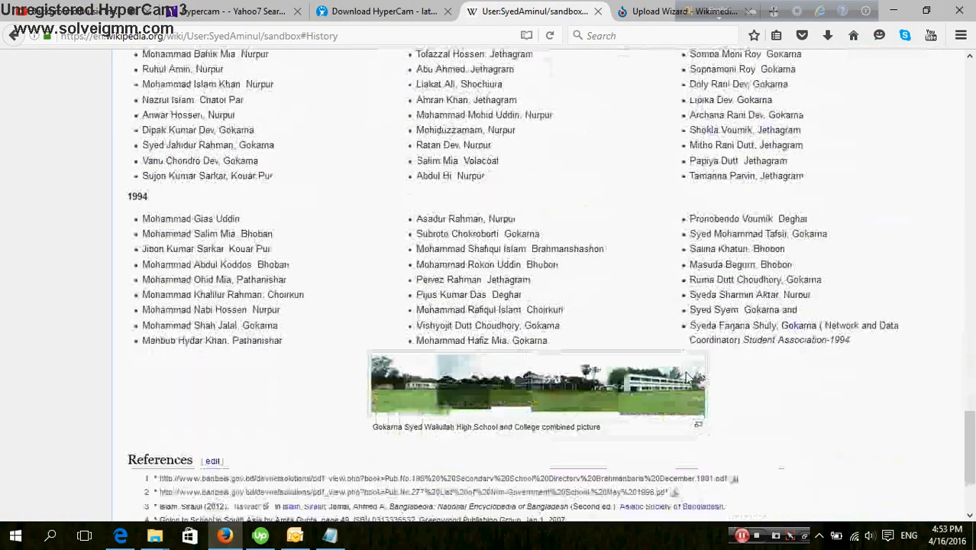
{"action": "scroll", "coordinate": [686, 377], "scroll_direction": "down", "scroll_amount": 3}
{"action": "scroll", "coordinate": [687, 378], "scroll_direction": "up", "scroll_amount": 15}
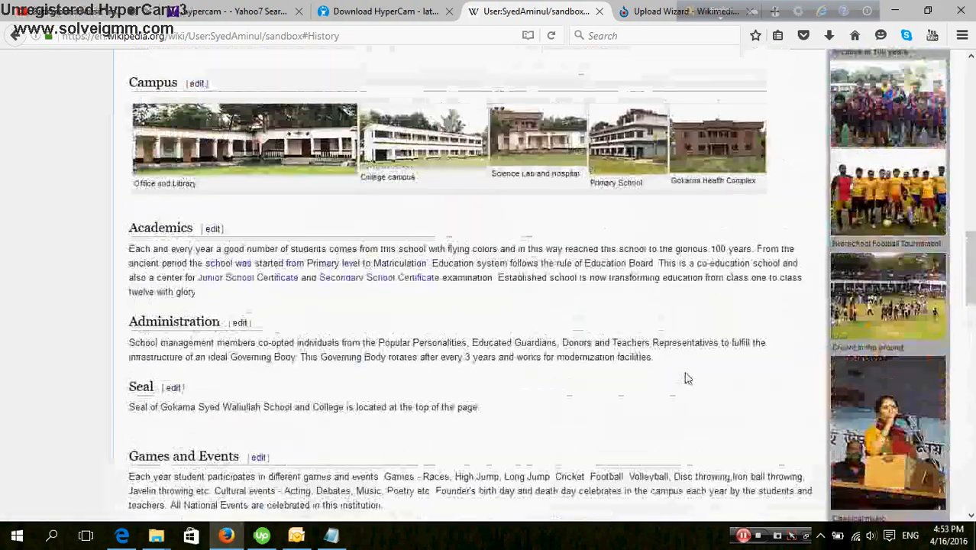
{"action": "scroll", "coordinate": [686, 378], "scroll_direction": "up", "scroll_amount": 15}
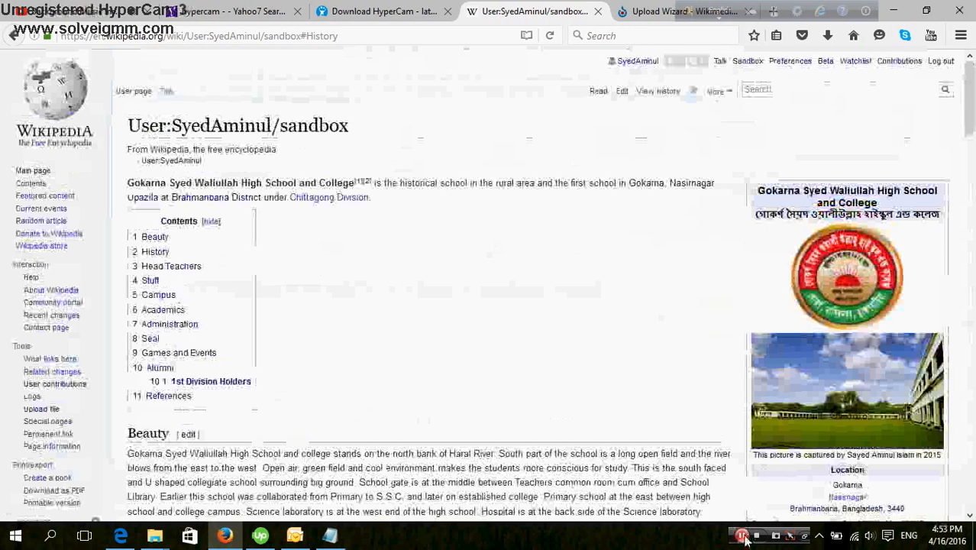
{"action": "scroll", "coordinate": [678, 395], "scroll_direction": "down", "scroll_amount": 2}
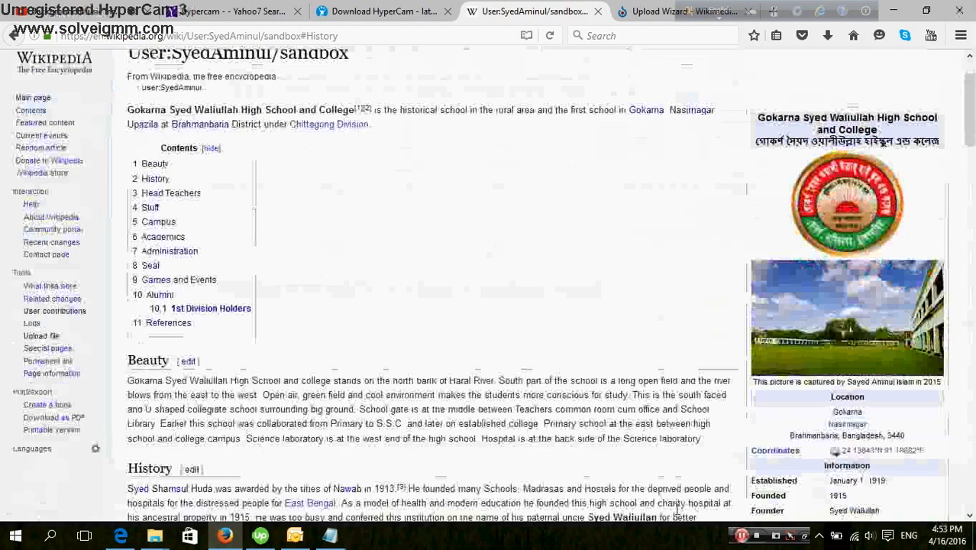
{"action": "scroll", "coordinate": [682, 393], "scroll_direction": "down", "scroll_amount": 15}
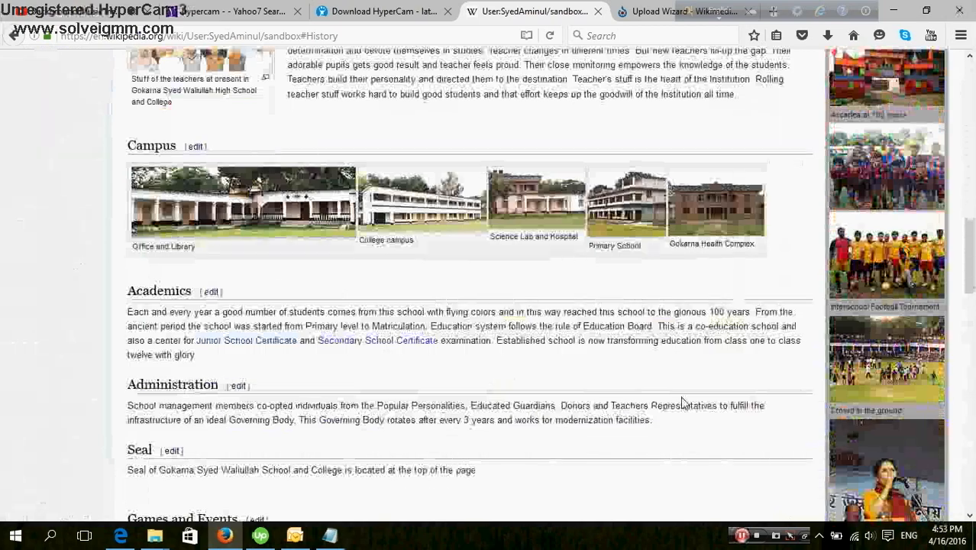
{"action": "scroll", "coordinate": [682, 403], "scroll_direction": "down", "scroll_amount": 10}
{"action": "scroll", "coordinate": [682, 397], "scroll_direction": "down", "scroll_amount": 8}
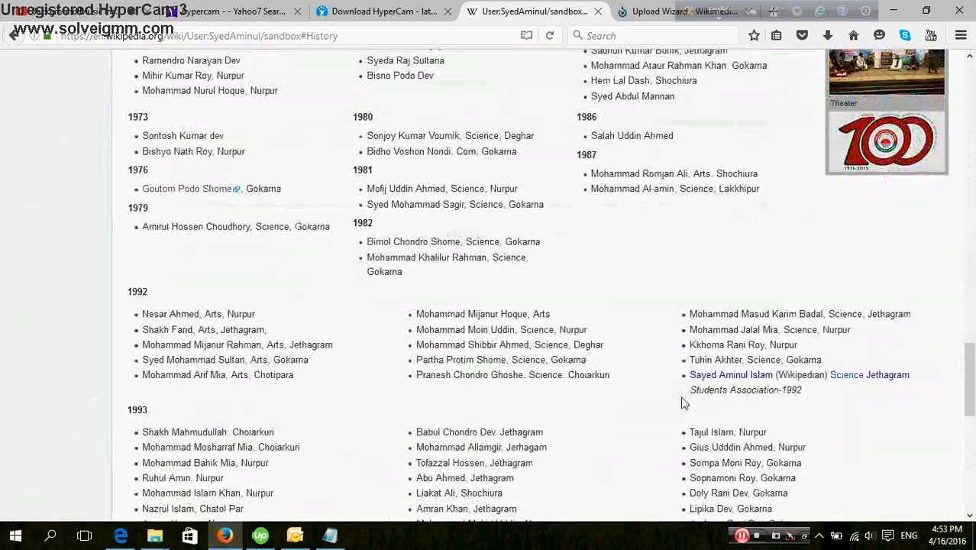
{"action": "scroll", "coordinate": [682, 399], "scroll_direction": "down", "scroll_amount": 14}
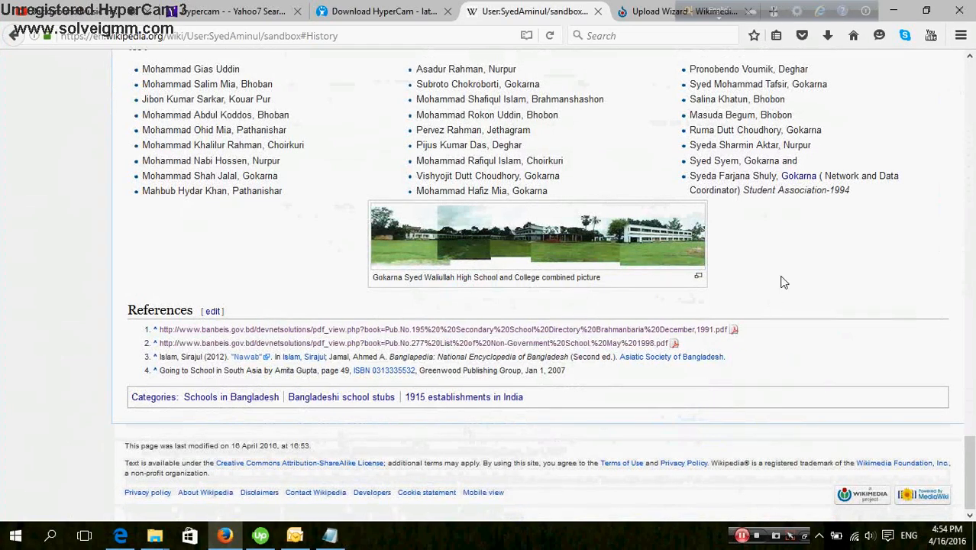
{"action": "scroll", "coordinate": [783, 282], "scroll_direction": "up", "scroll_amount": 20}
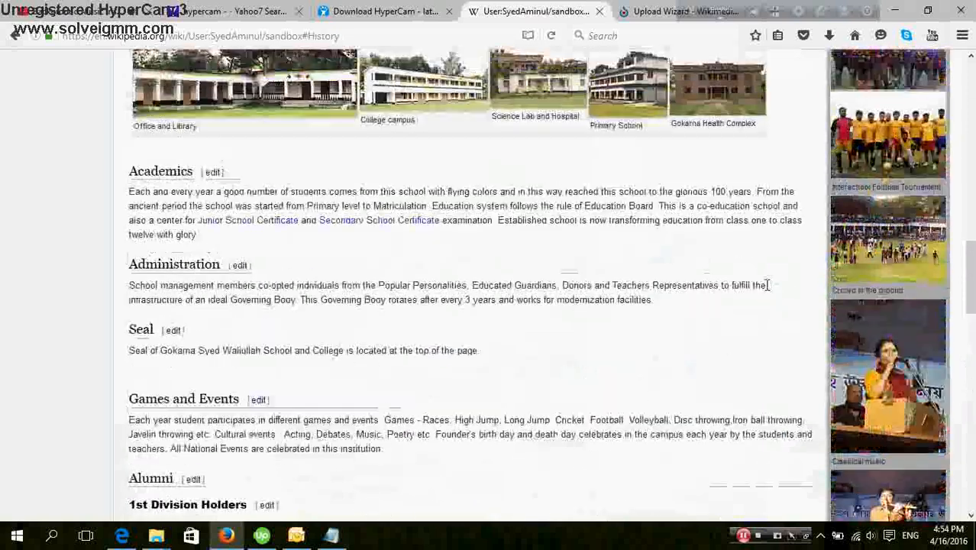
{"action": "scroll", "coordinate": [767, 287], "scroll_direction": "up", "scroll_amount": 15}
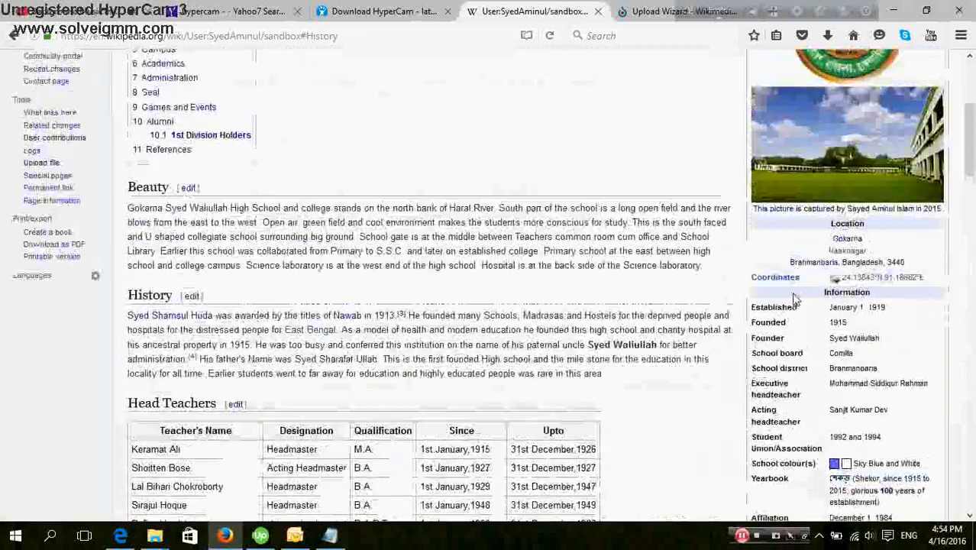
{"action": "scroll", "coordinate": [794, 298], "scroll_direction": "up", "scroll_amount": 6}
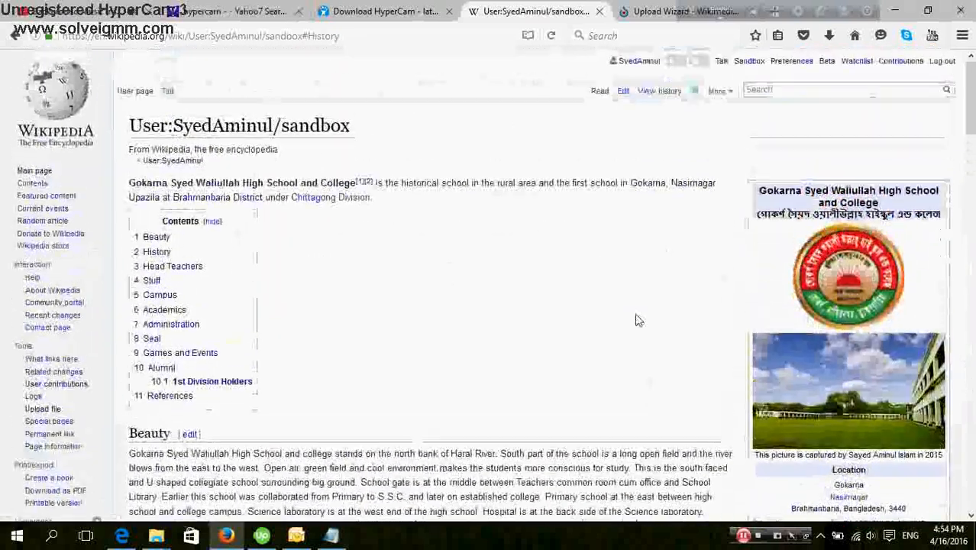
{"action": "scroll", "coordinate": [638, 321], "scroll_direction": "down", "scroll_amount": 7}
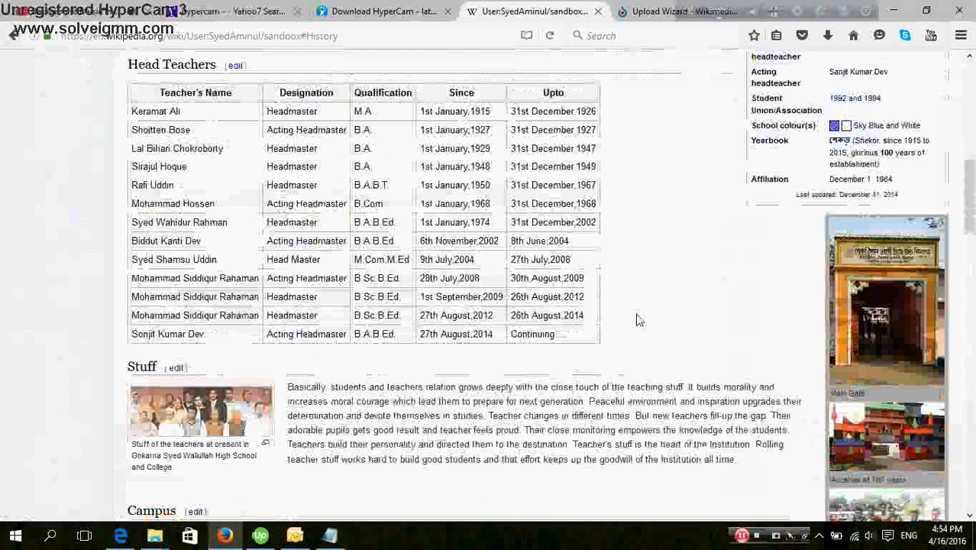
{"action": "scroll", "coordinate": [639, 320], "scroll_direction": "up", "scroll_amount": 5}
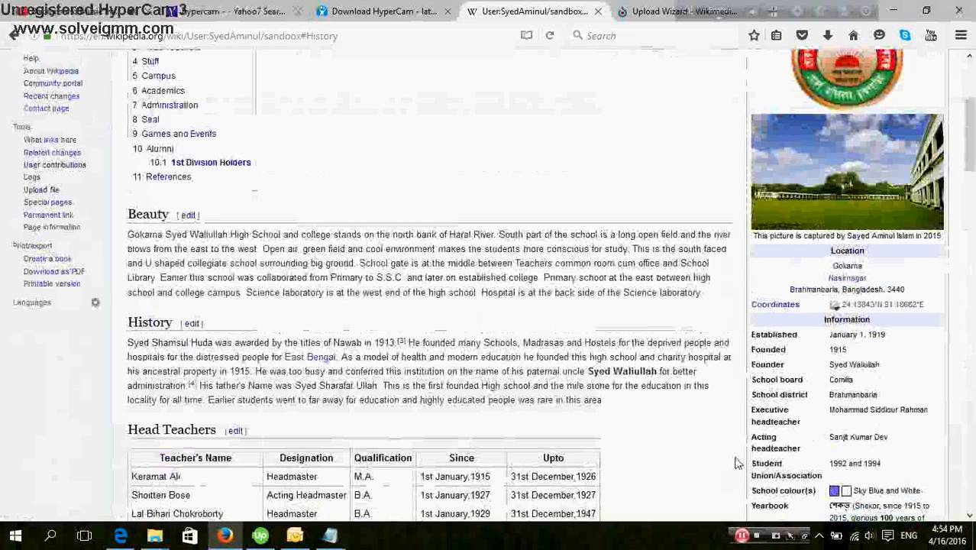